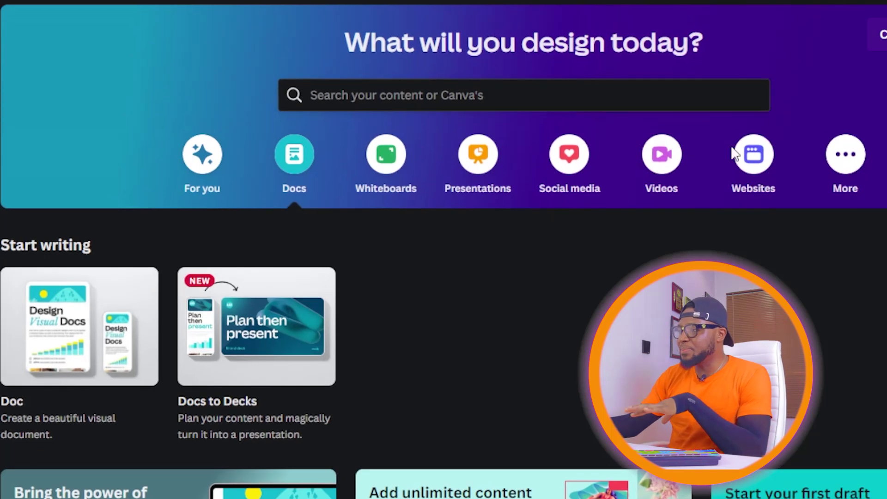
- Create a blank website design from the Websites category
click(740, 153)
mouse_move(106, 329)
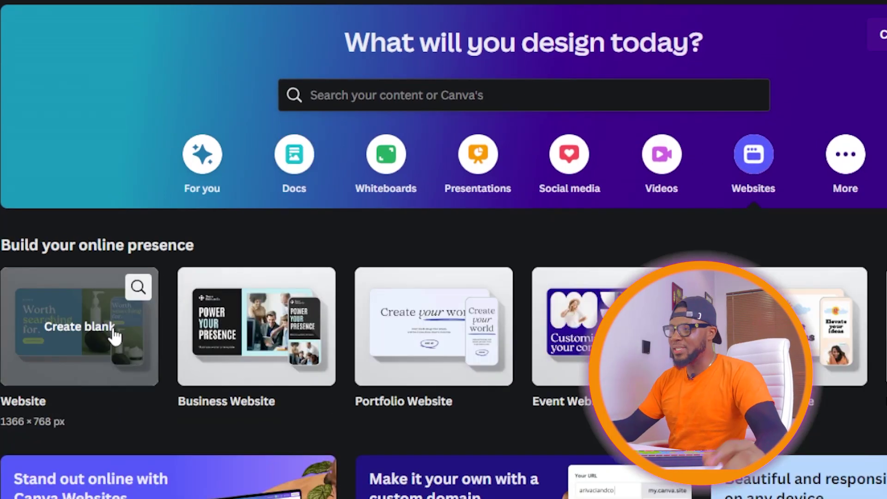
click(99, 334)
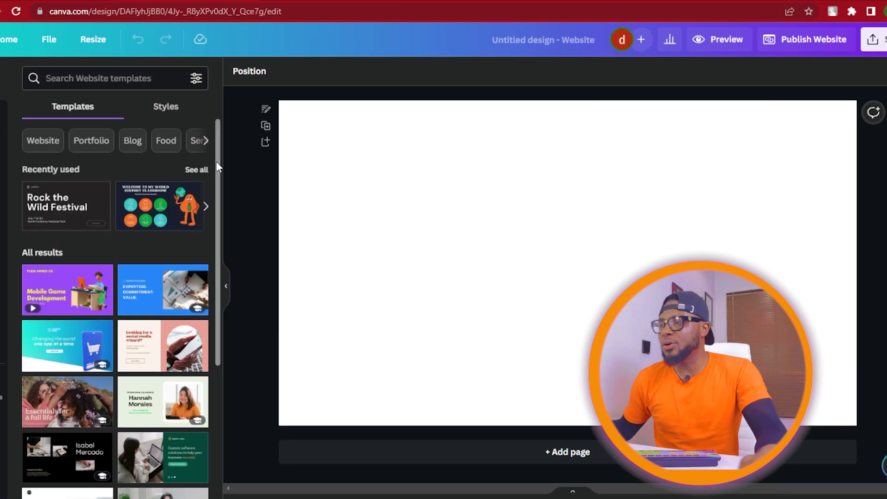
- Apply all 6 pages of the recently used "Rock the Wild Festival" website template to the blank design
drag(218, 166, 234, 262)
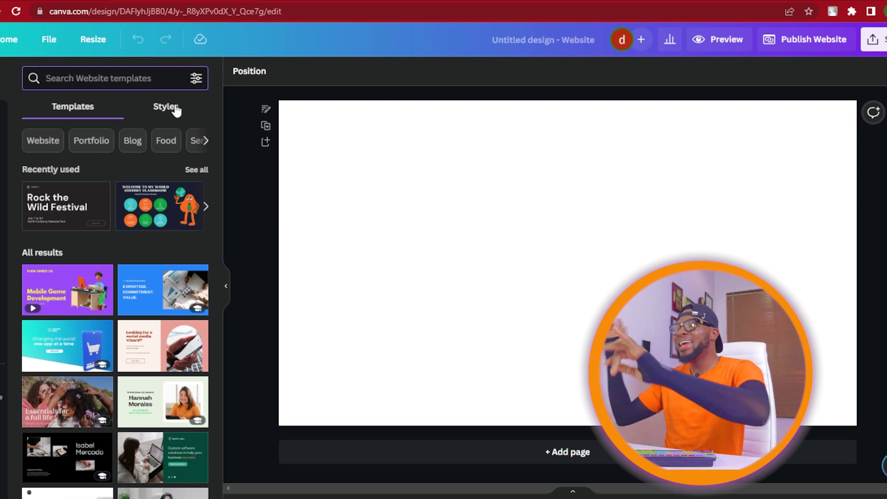
mouse_move(78, 219)
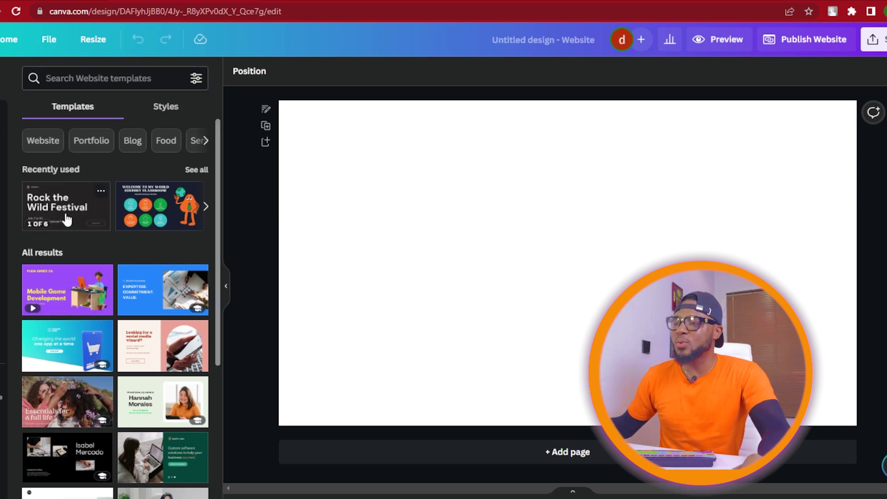
click(67, 219)
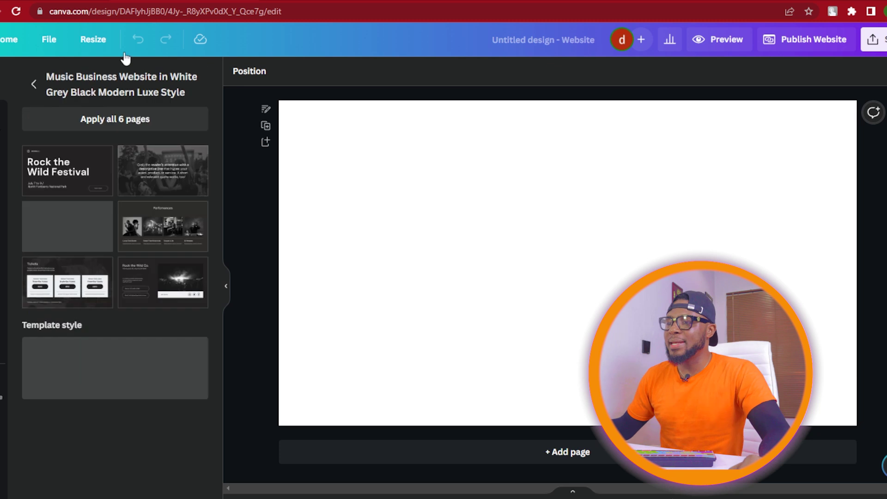
click(131, 121)
scroll(568, 277, down, 5)
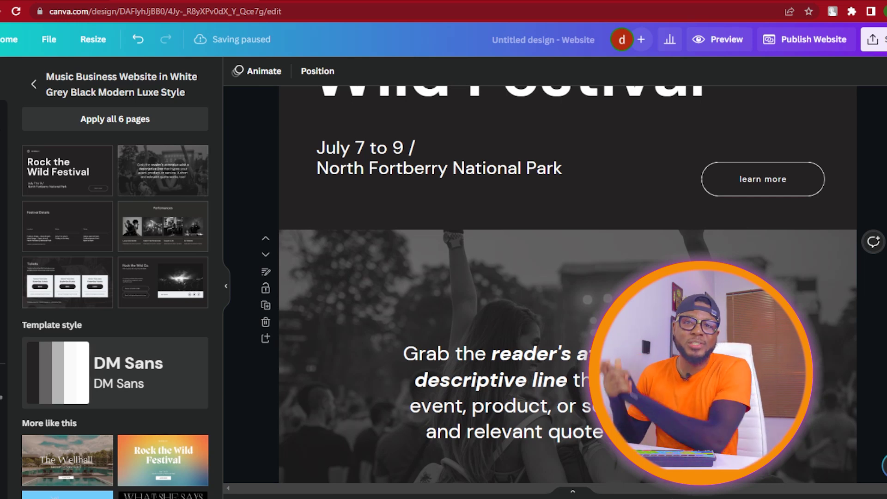
- Replace the "Rock the Wild Festival" heading on the first page with "Shure SM7B Podcast Mic"
scroll(568, 277, up, 4)
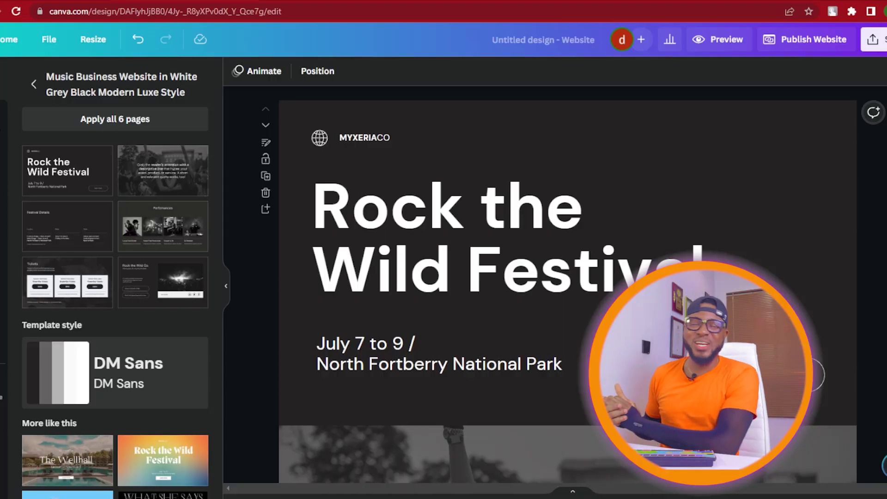
click(434, 185)
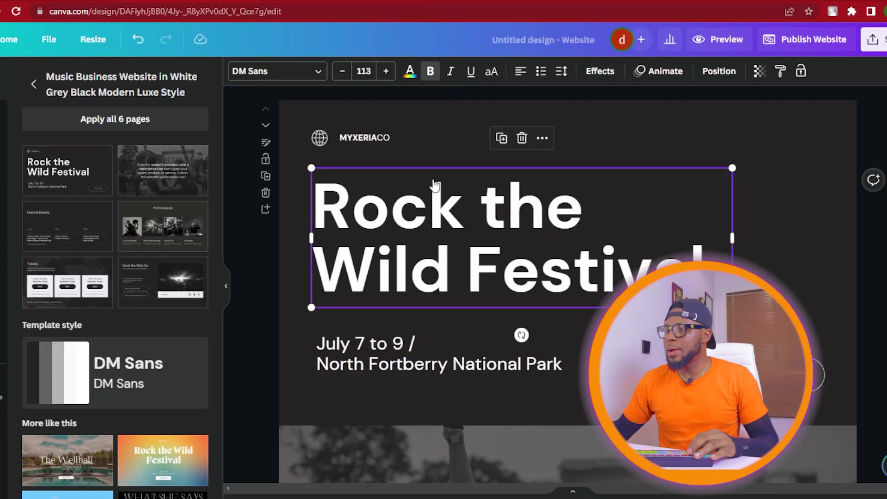
double_click(435, 213)
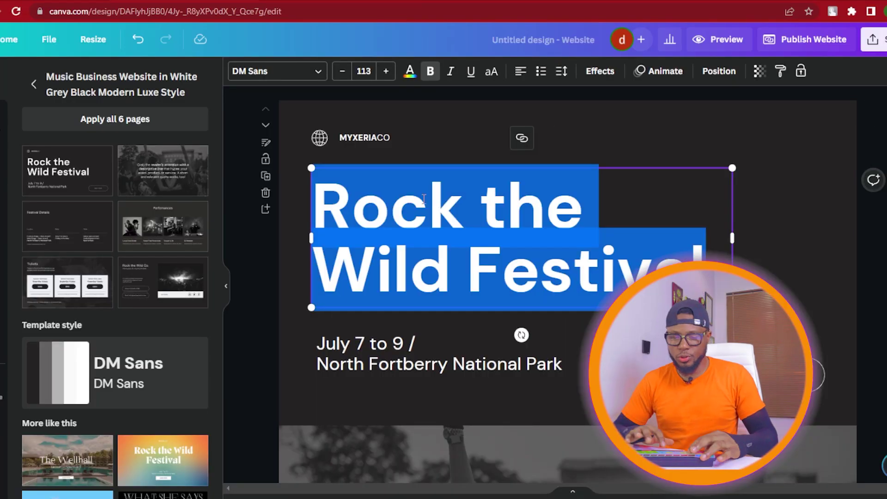
text(Shure SM7B Podcast Mic)
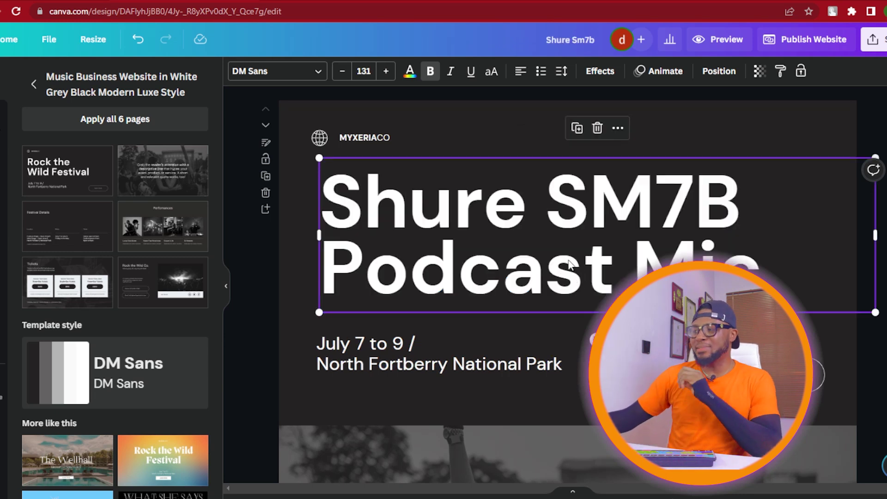
- Replace the date and venue text below the heading with "For $280 | $400"
double_click(381, 344)
key(Escape)
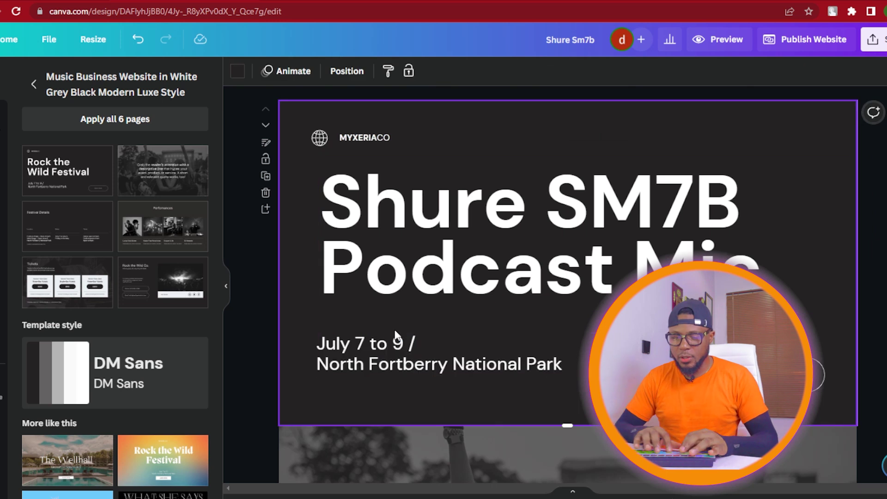
double_click(397, 344)
text(For $280 | $400)
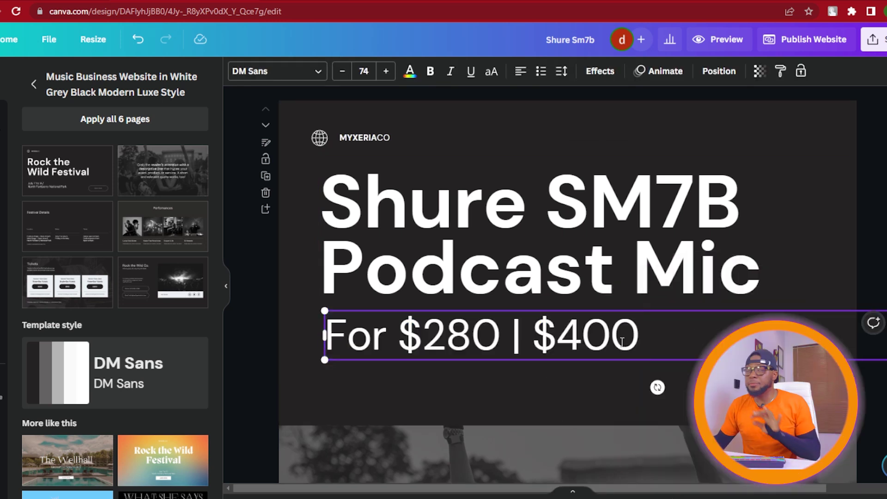
click(472, 339)
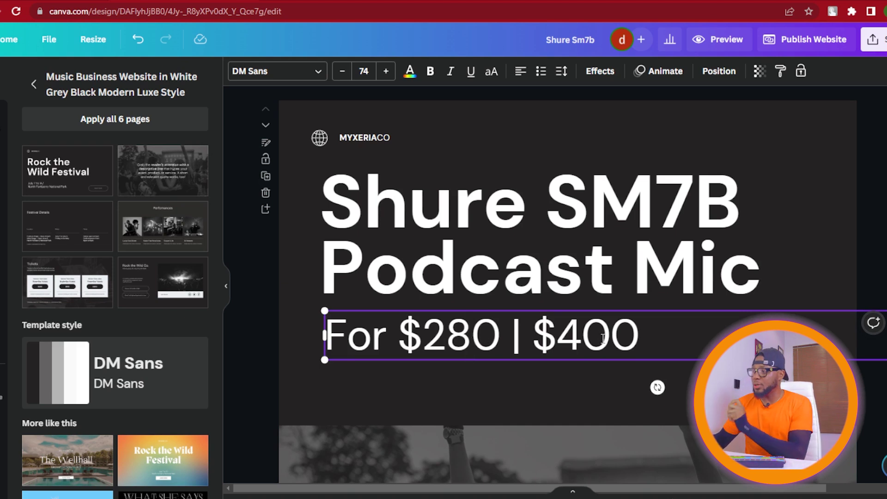
key(Escape)
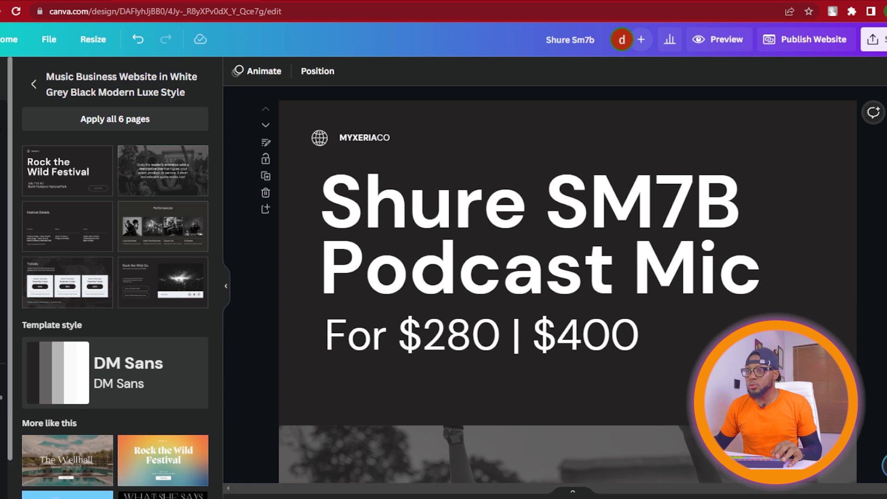
- Search the elements for "cancel" graphics and add the thin red brush-stroke X to the first page
click(35, 84)
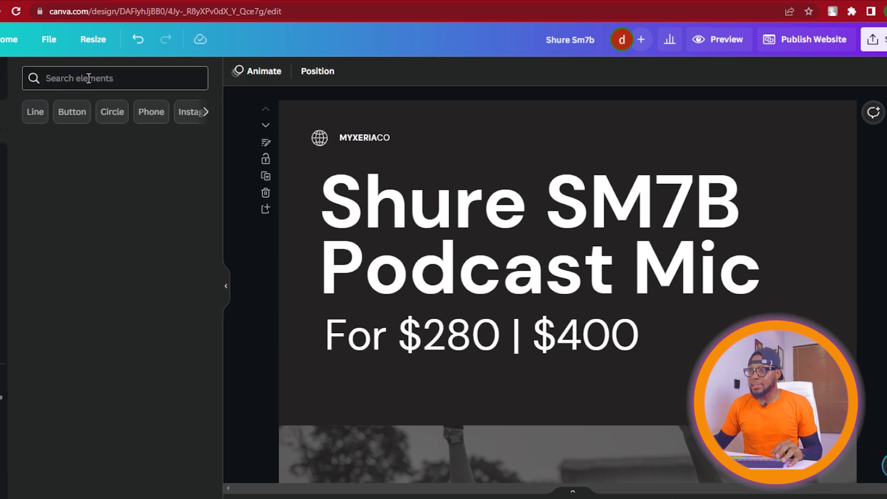
click(88, 78)
click(117, 132)
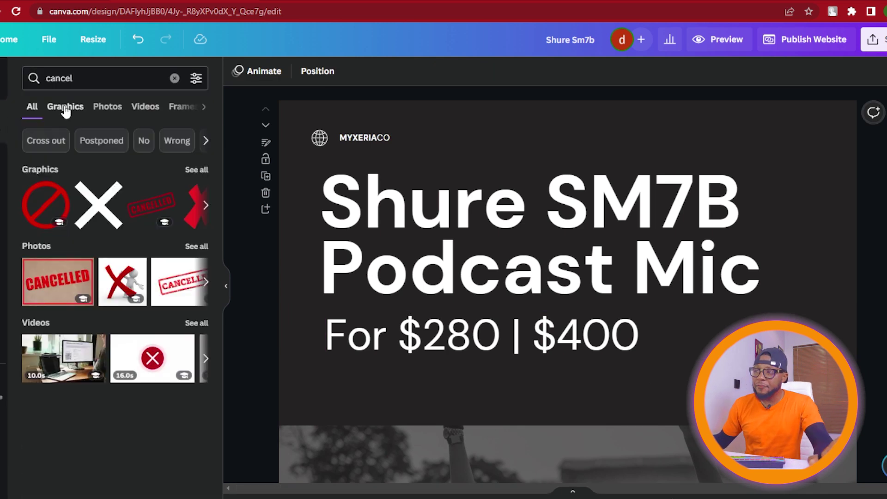
click(66, 107)
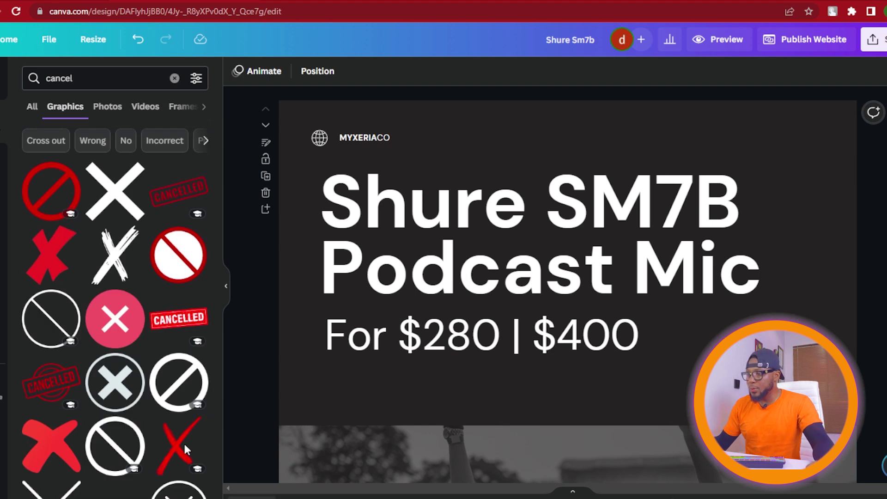
scroll(184, 441, down, 3)
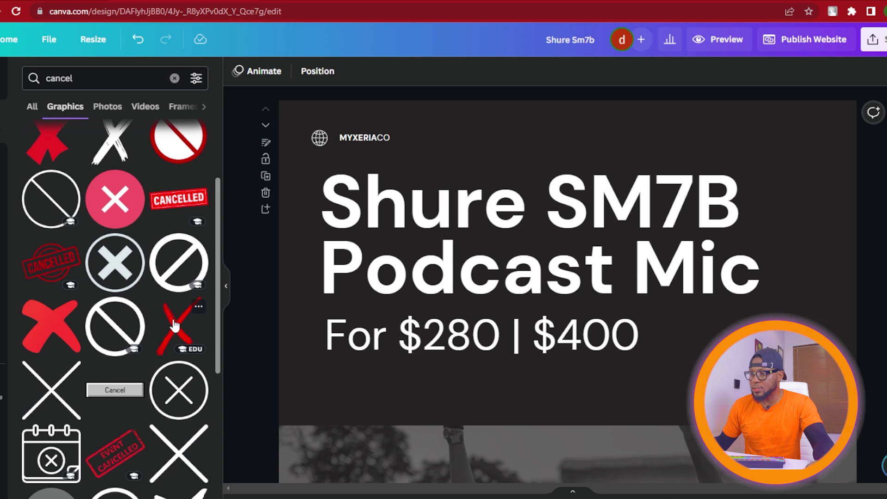
drag(462, 289, 464, 285)
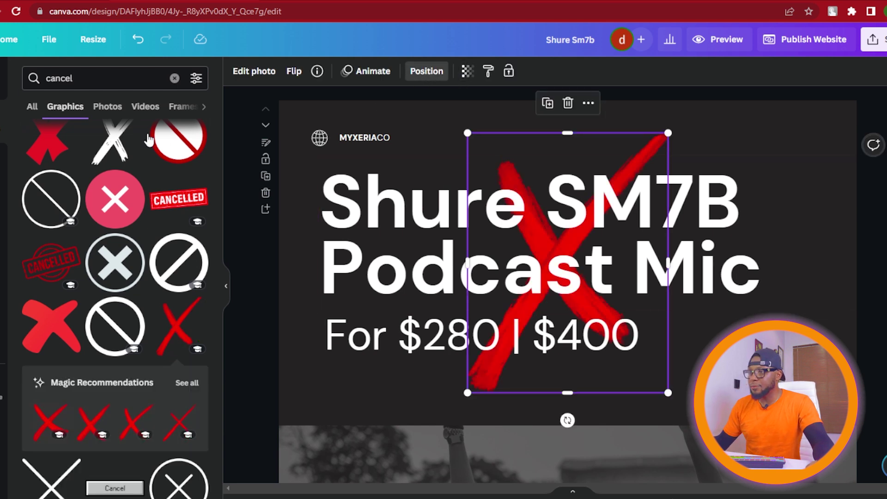
- Shrink the red X to about 111 × 144 px and place it over the $400 price
click(69, 103)
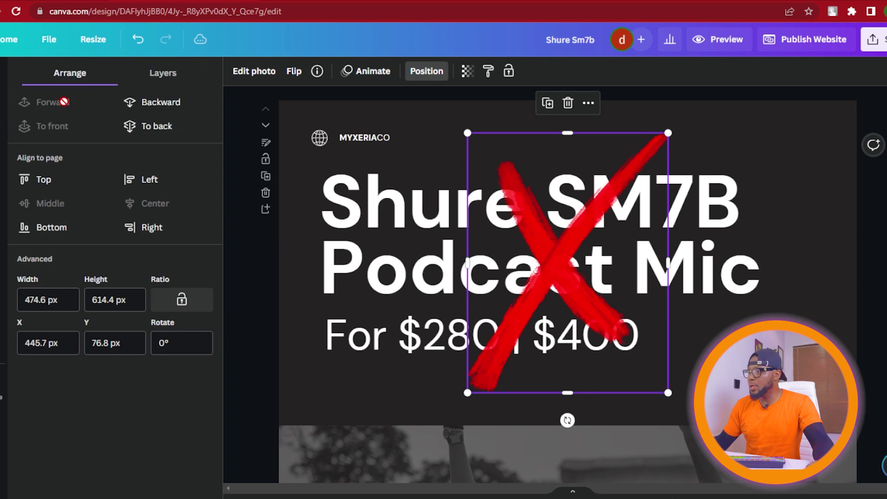
drag(668, 134, 526, 341)
drag(492, 361, 581, 338)
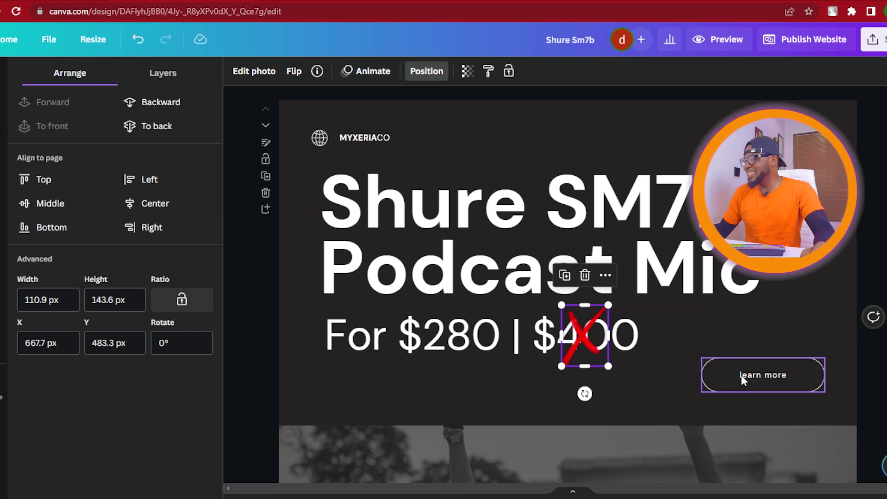
- Change the "learn more" button label on the first page to "Buy Now"
click(767, 372)
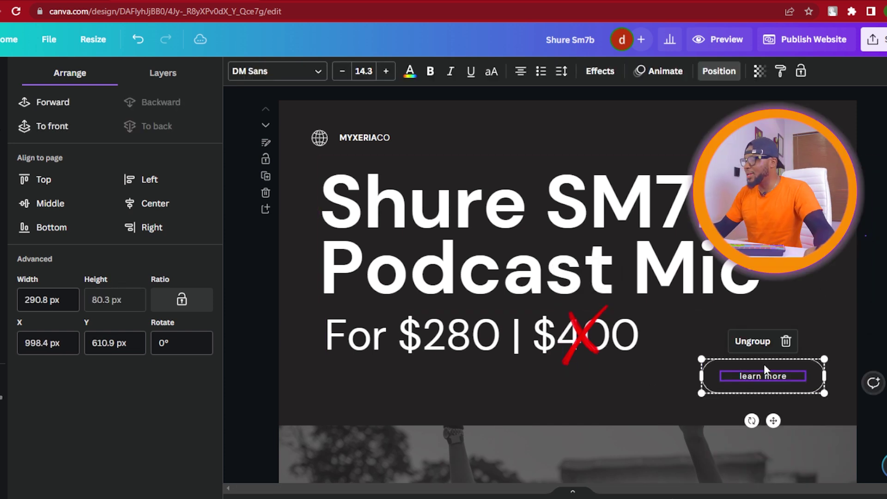
click(765, 376)
drag(789, 376, 719, 382)
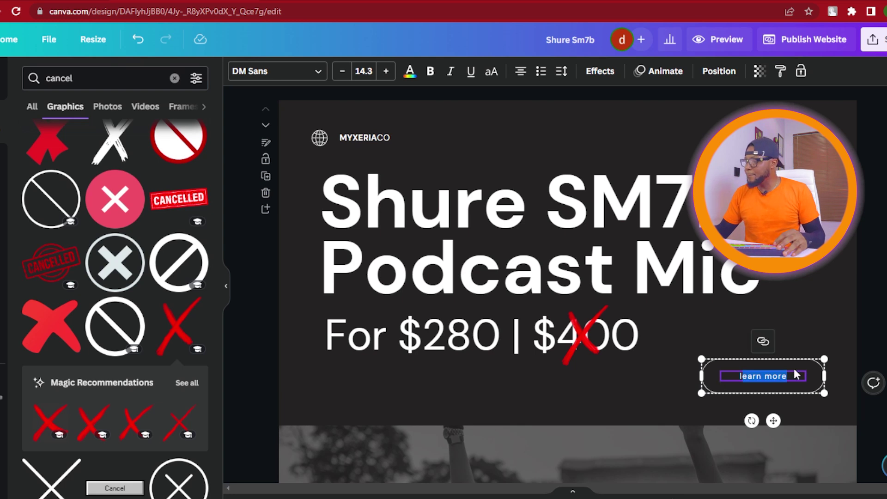
text(Buy Noe)
key(BackSpace)
text(w)
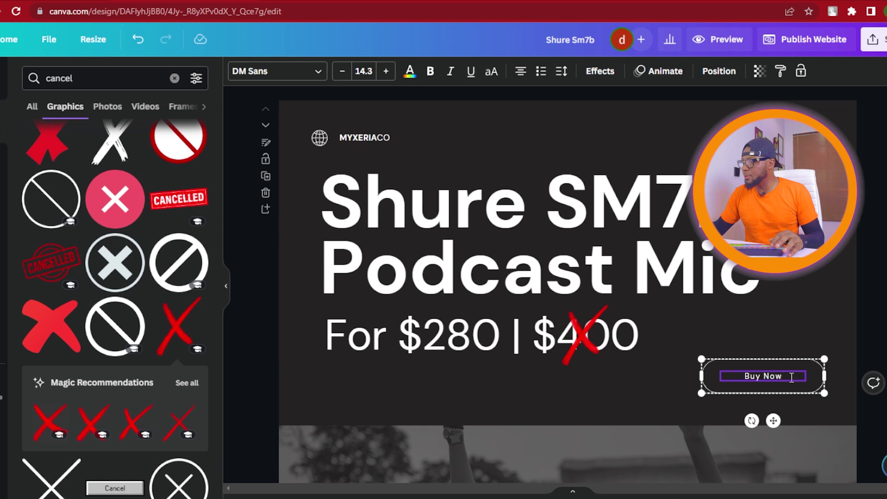
- Enlarge the "Buy Now" button text to size 24.3 and make it bold
key(ctrl+a)
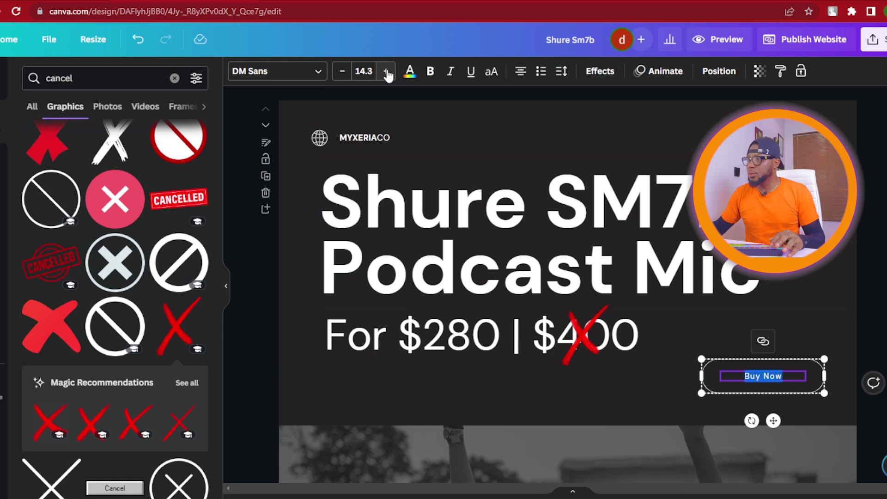
click(387, 74)
click(388, 72)
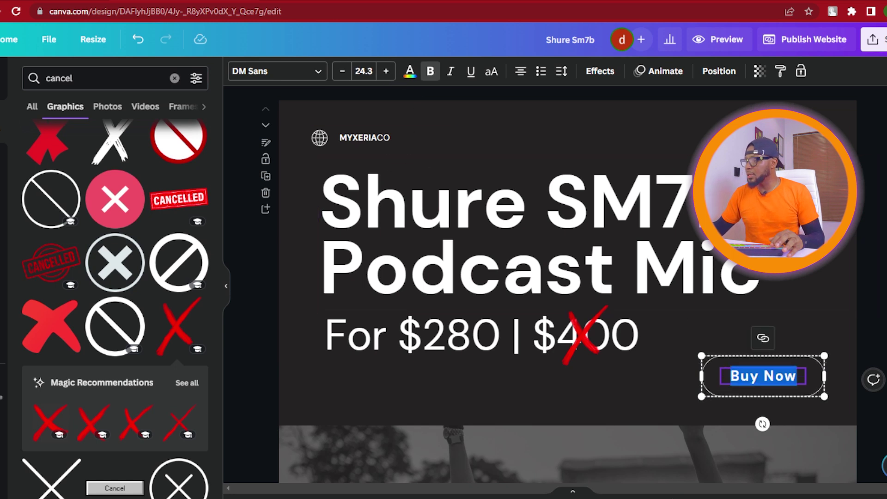
key(Escape)
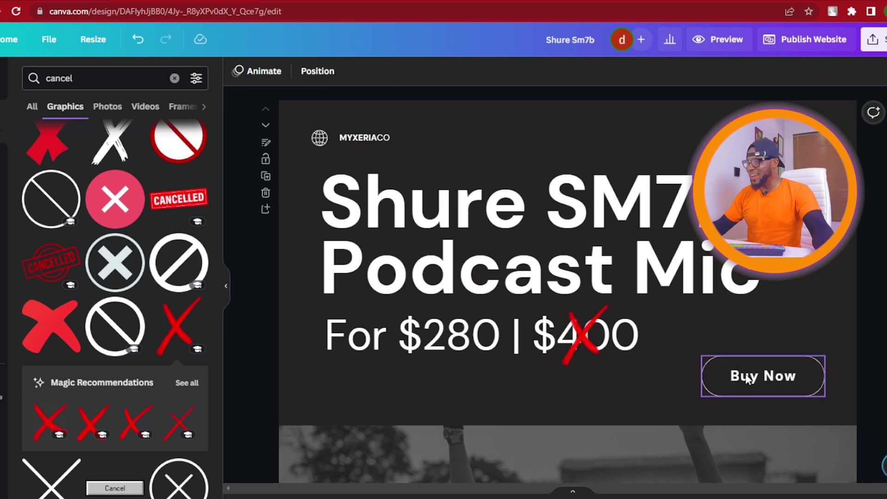
- Replace the "MYXERIACO" text beside the globe icon with "DON'T MISS THIS OFFER" in a larger size
click(368, 136)
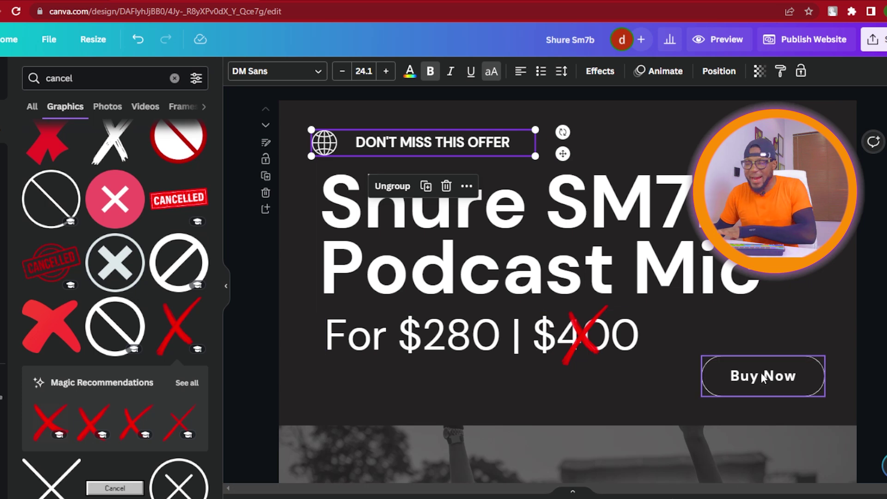
- Search Google in a new browser tab for "quote for shure sm7b" and expand the question "What is special about Shure SM7B?"
scroll(753, 376, down, 7)
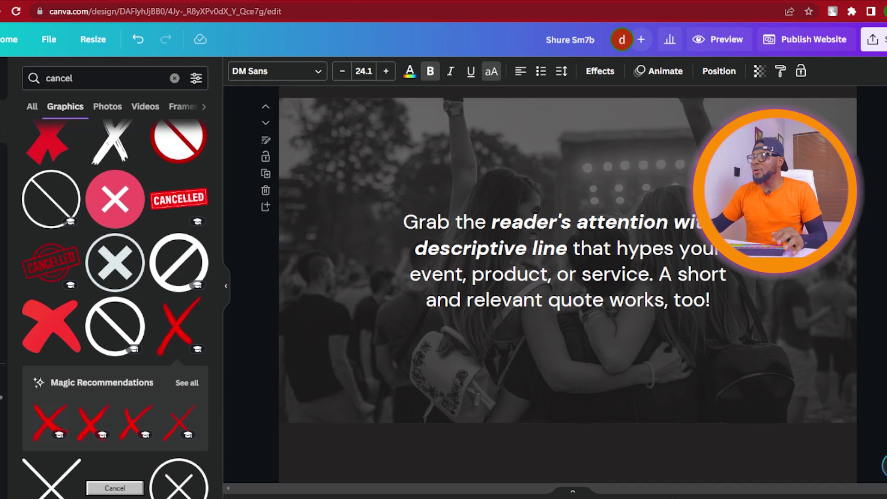
key(ctrl+t)
click(377, 11)
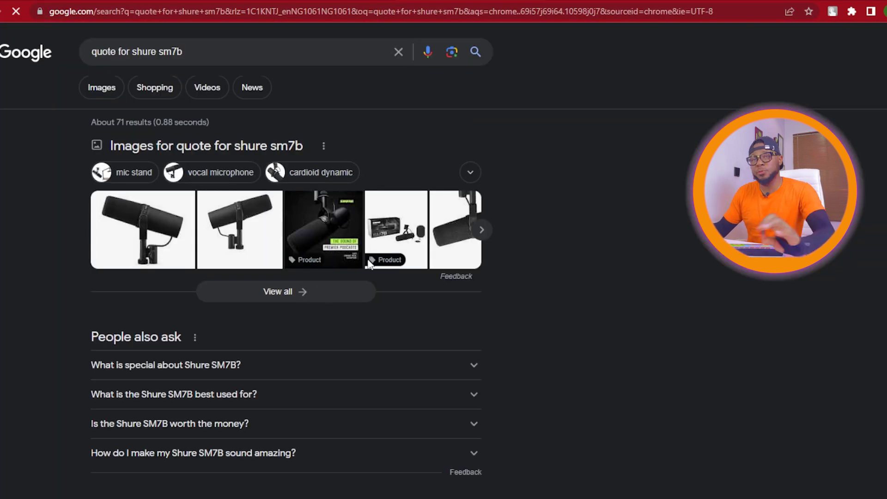
click(348, 365)
scroll(348, 230, down, 6)
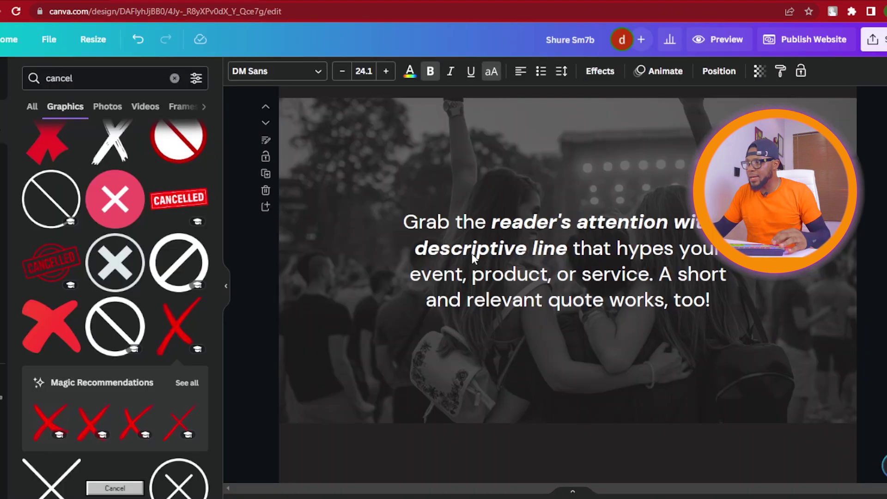
- Replace the second page's quote with "Whether it's broadcast, podcast, or recording, voices need to be handled with care. When purified and polished, every detail has more impact."
click(472, 257)
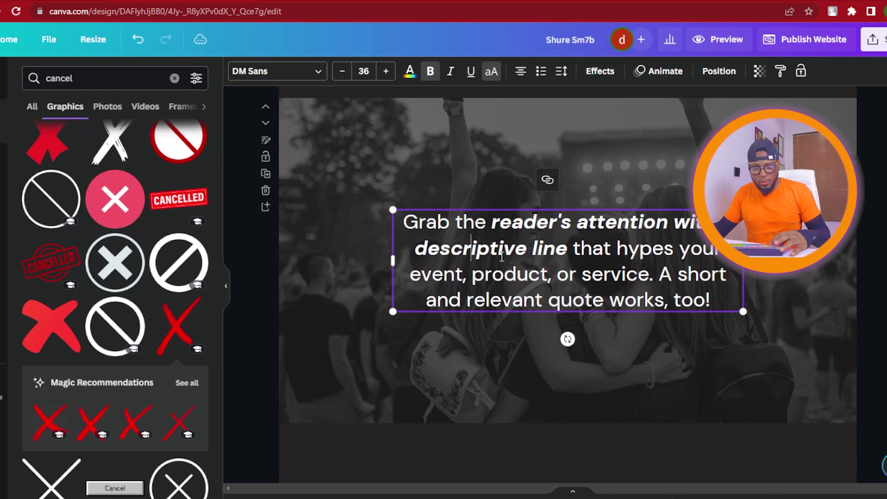
key(ctrl+a)
text(Whether it's broadcast, podcast, or recording, voices need to be handled with care. When purified and polished, every detail has more impact.)
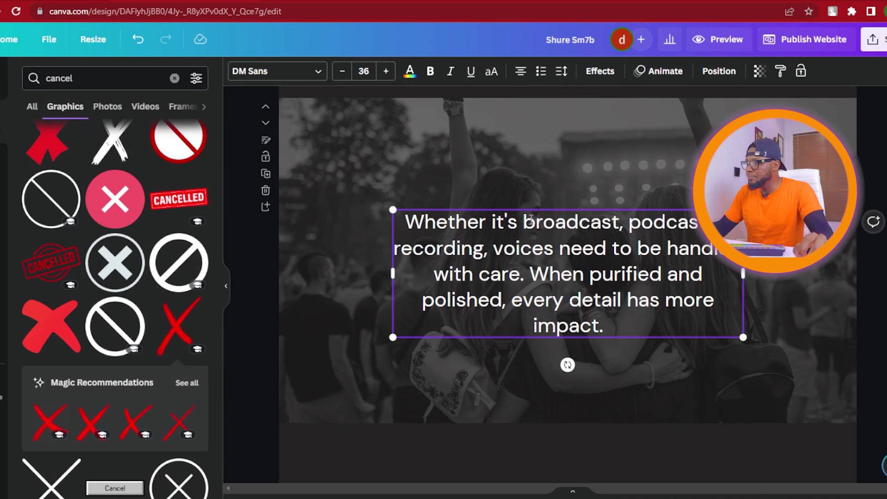
- Make "broadcast" bold italic and "podcast" bold in the second page's quote
double_click(530, 221)
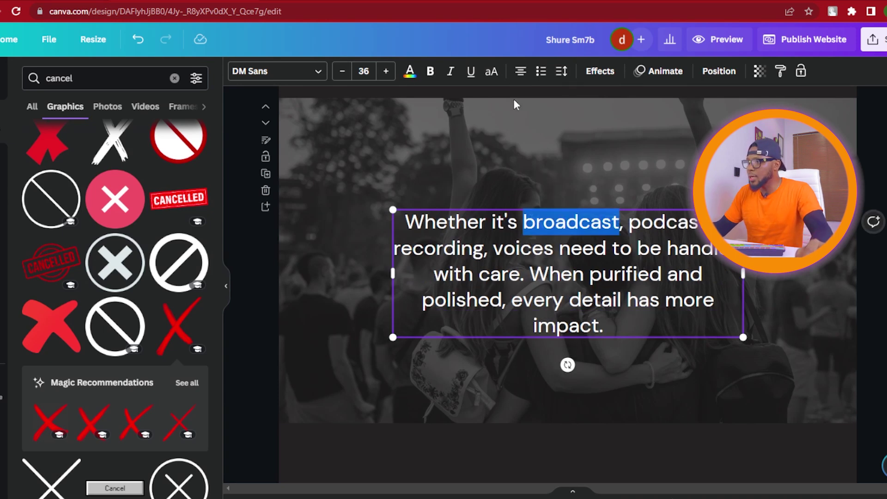
key(ctrl+b)
key(ctrl+i)
double_click(665, 222)
key(ctrl+b)
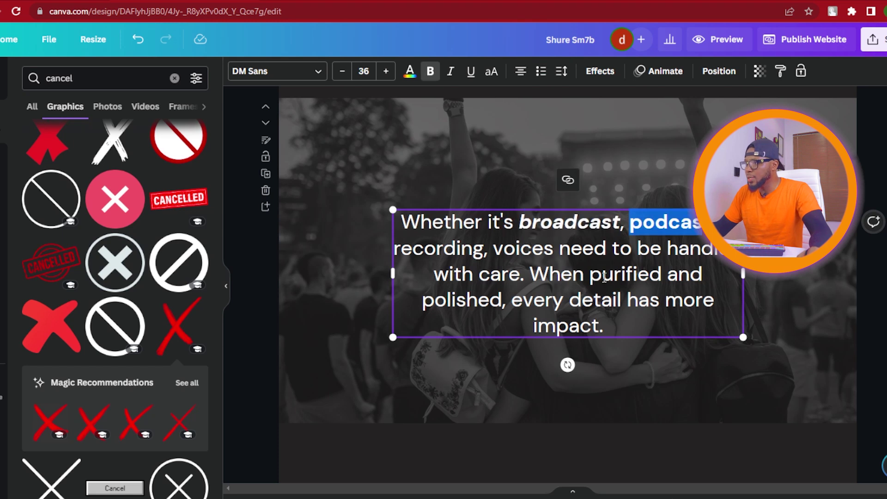
- Make "purified and polished" and "impact." bold italic in the second page's quote
drag(605, 276, 503, 300)
key(ctrl+b)
key(ctrl+i)
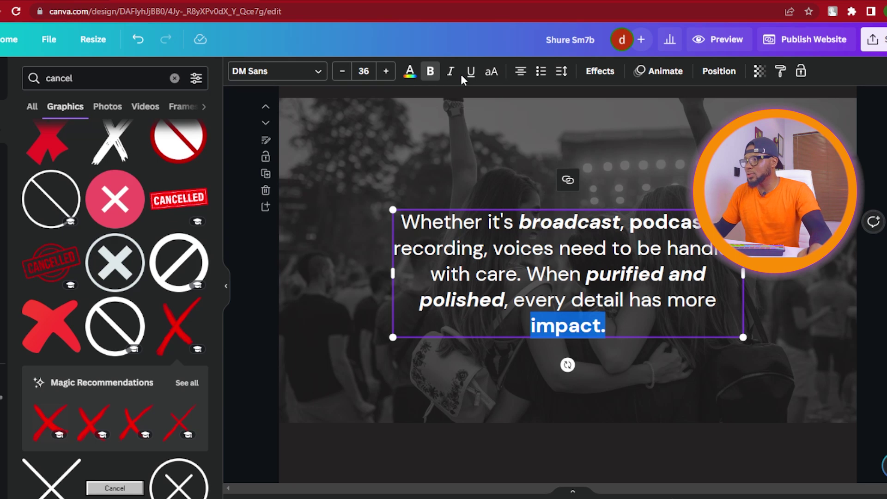
key(ctrl+i)
click(431, 132)
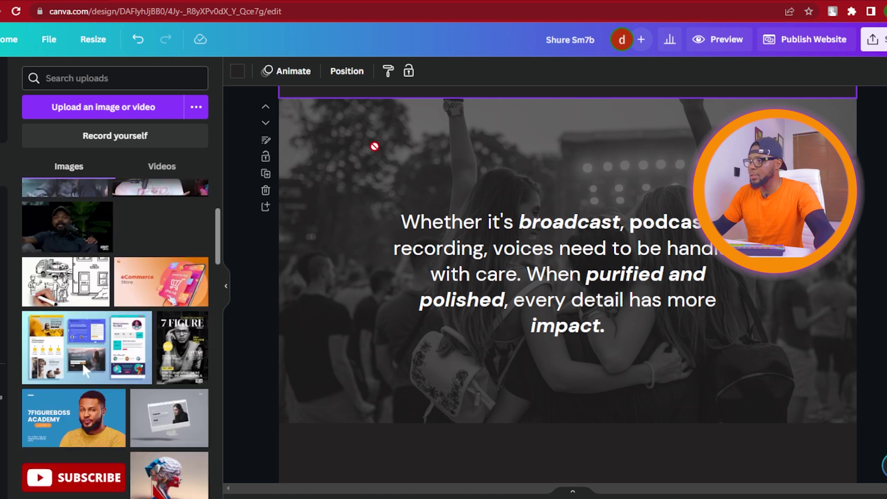
- Replace the quote page's crowd background with the uploaded photo of the podcaster in headphones and move the quote to the page's lower right
drag(370, 145, 307, 214)
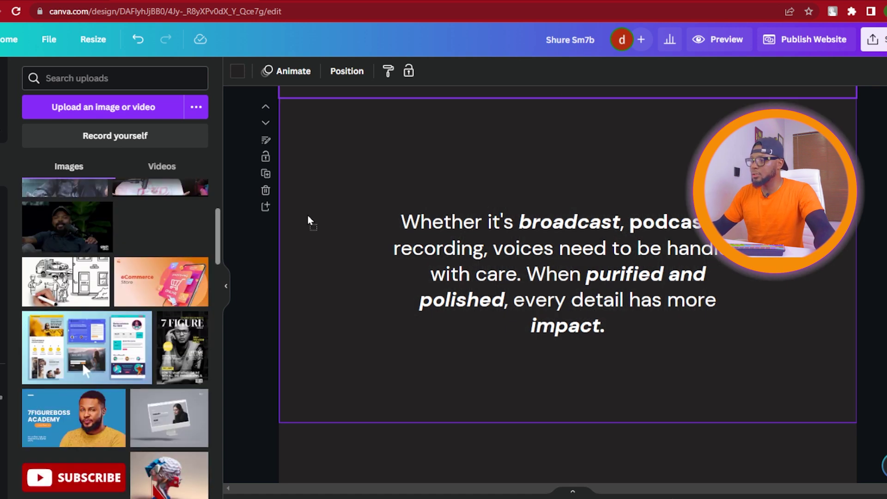
drag(308, 216, 308, 216)
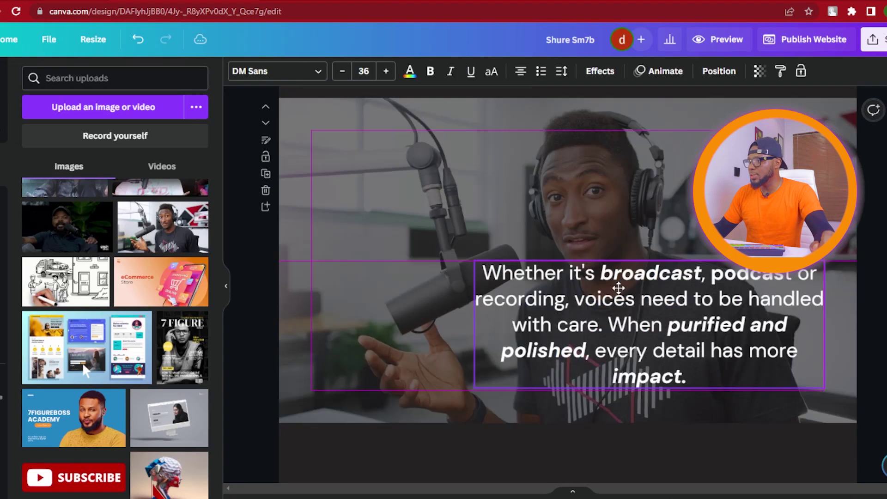
click(446, 288)
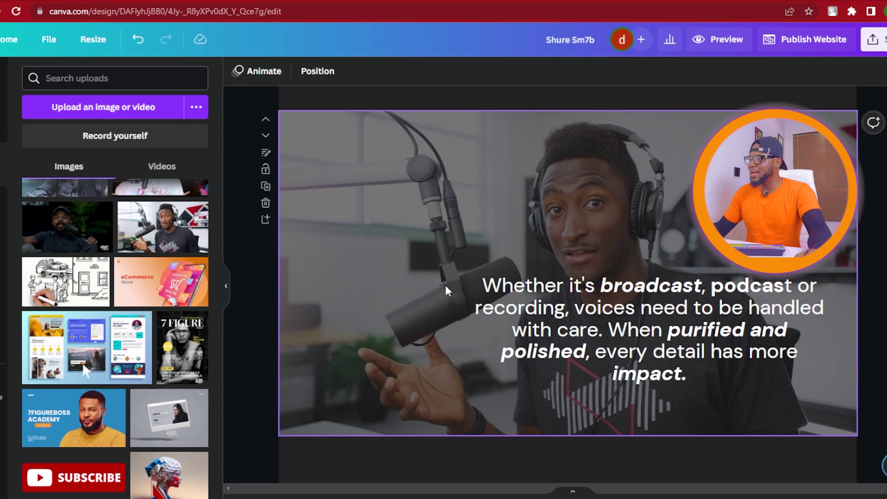
- Delete the "Festival Details" page
scroll(445, 289, down, 6)
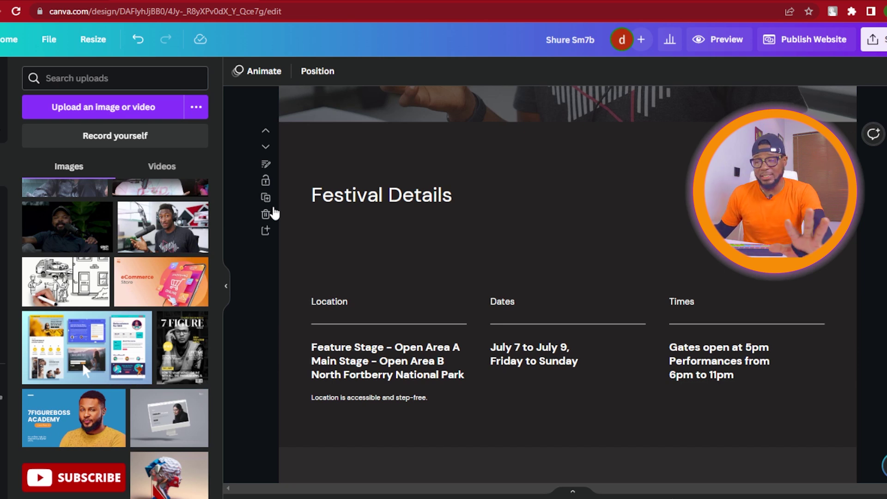
click(272, 212)
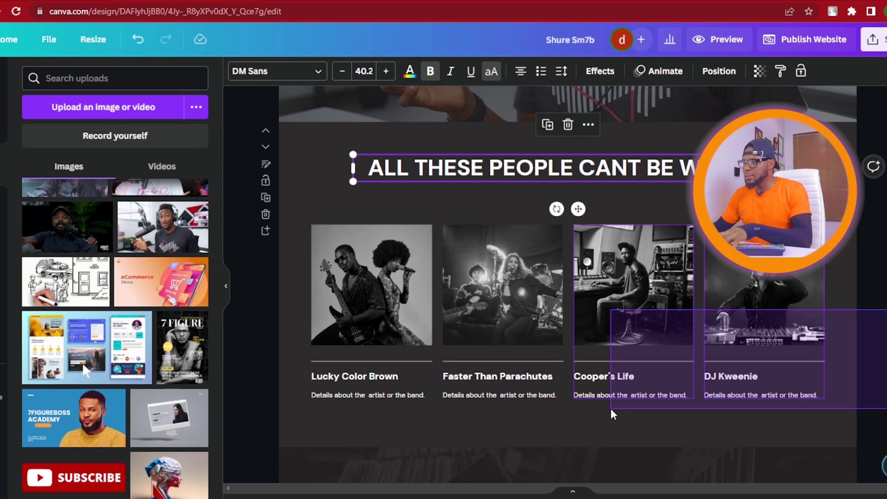
- Delete the third and fourth artist blocks and the captions and divider lines under the first two artist photos
key(Delete)
drag(543, 412, 528, 354)
key(Delete)
drag(252, 355, 402, 376)
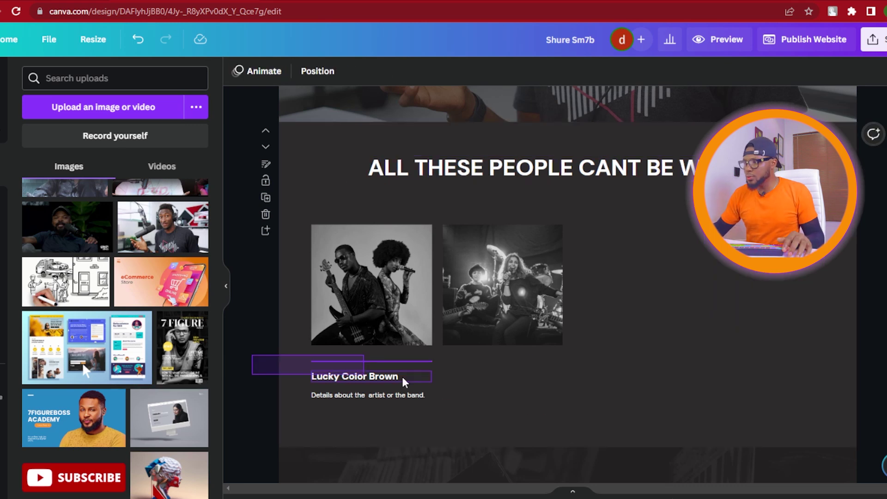
drag(402, 376, 402, 376)
key(Delete)
- Center and enlarge the two remaining photos below the heading and replace them with two uploaded podcaster photos
click(372, 285)
shift+click(542, 316)
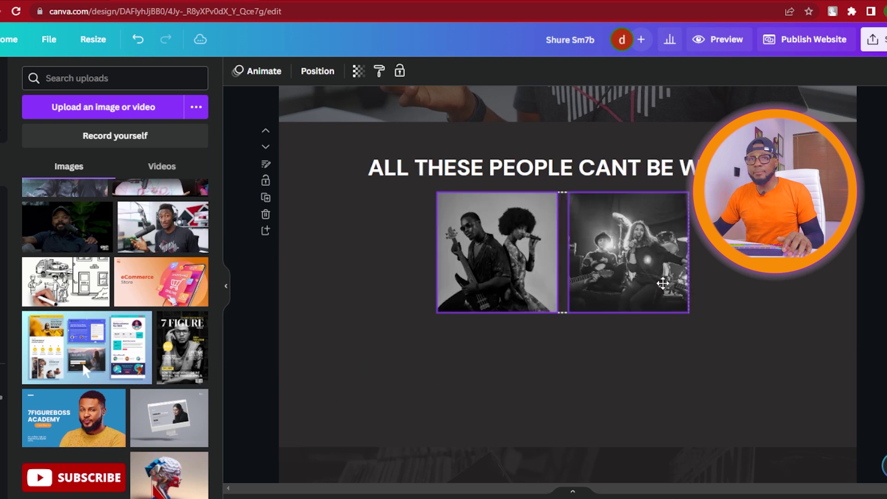
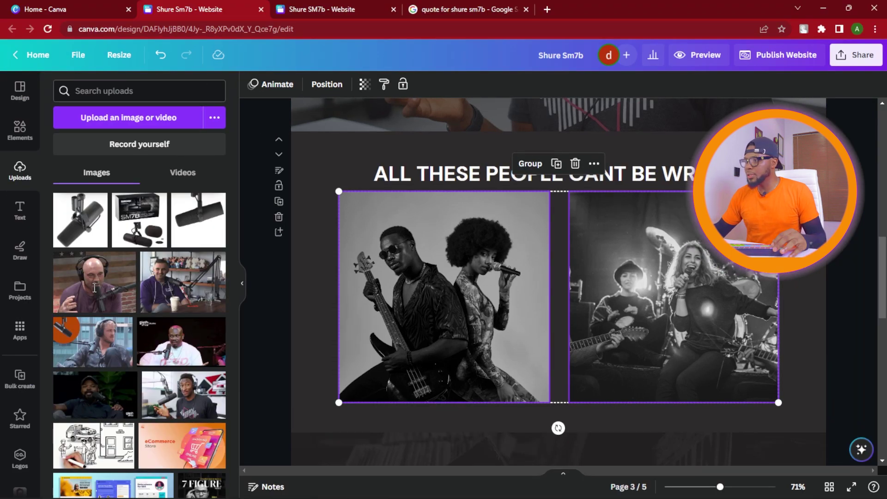
drag(94, 287, 630, 270)
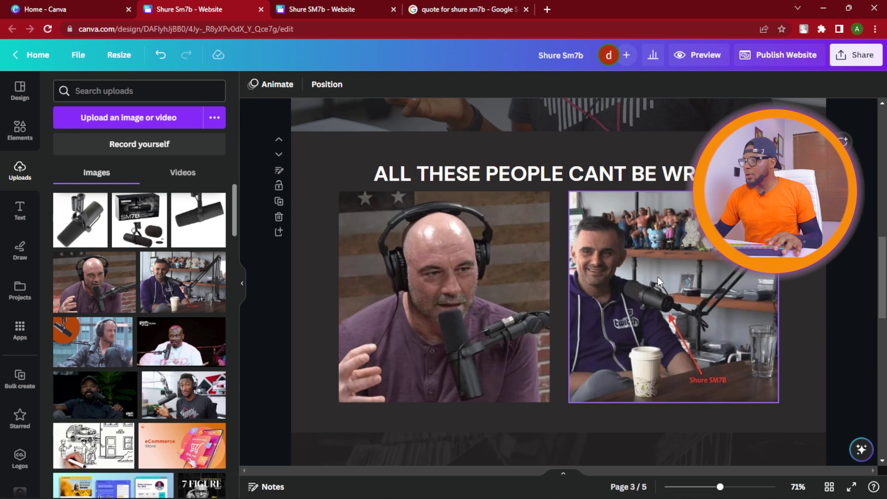
- Reposition and slightly enlarge the second podcaster photo within its crop frame so the man and the microphone sit centrally
double_click(658, 276)
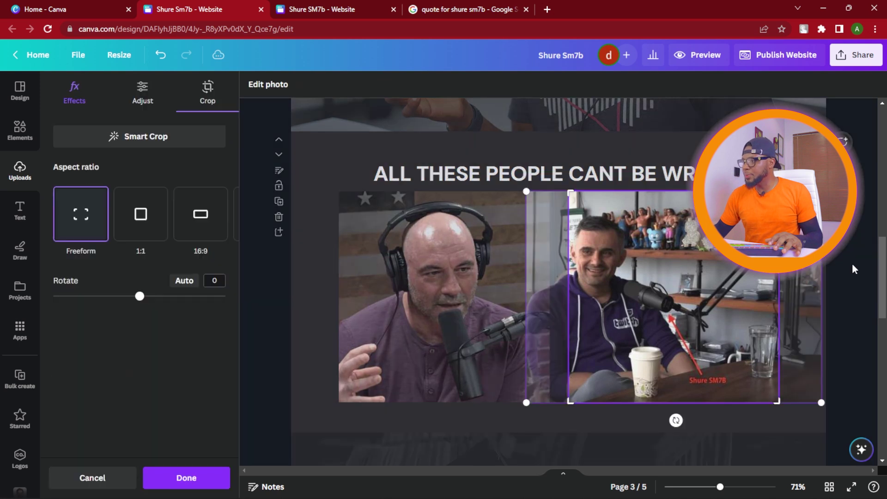
drag(697, 273, 738, 272)
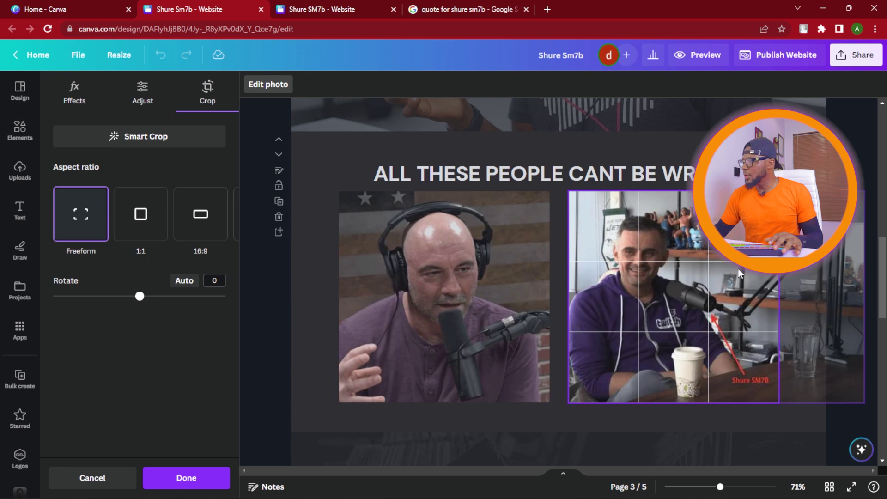
drag(739, 272, 744, 272)
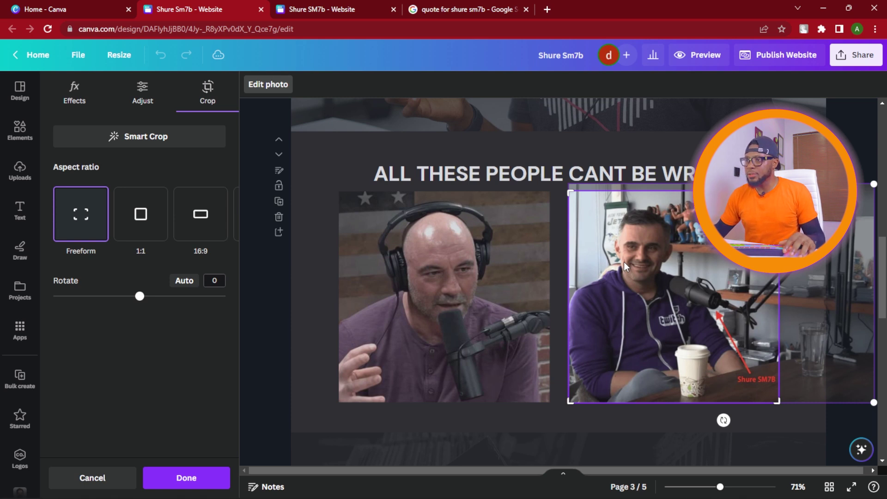
- Turn the second podcaster photo black and white with saturation -100, vibrance 16, shadows -37 and blacks 29
click(143, 93)
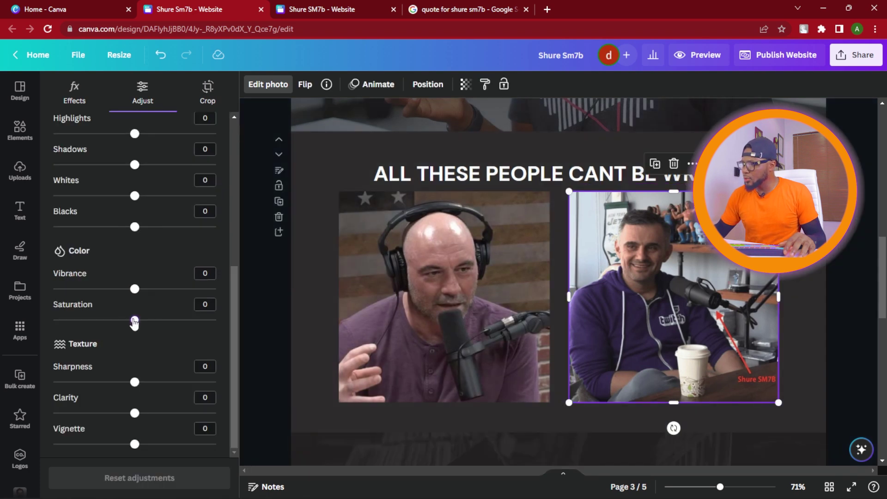
drag(135, 322, 53, 319)
click(147, 289)
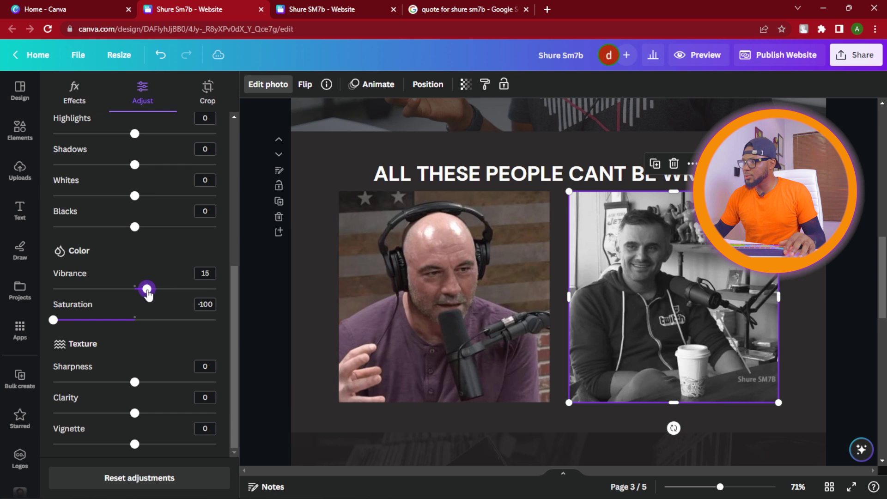
drag(146, 289, 148, 290)
drag(134, 165, 106, 165)
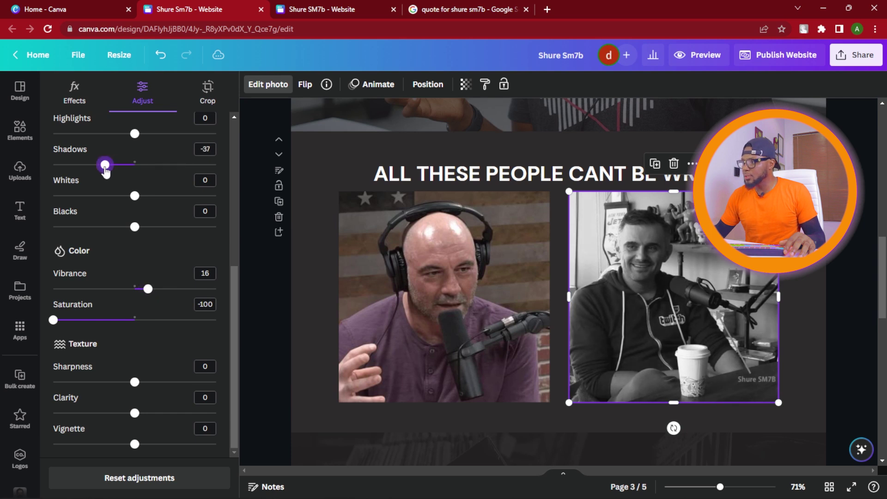
drag(134, 226, 158, 227)
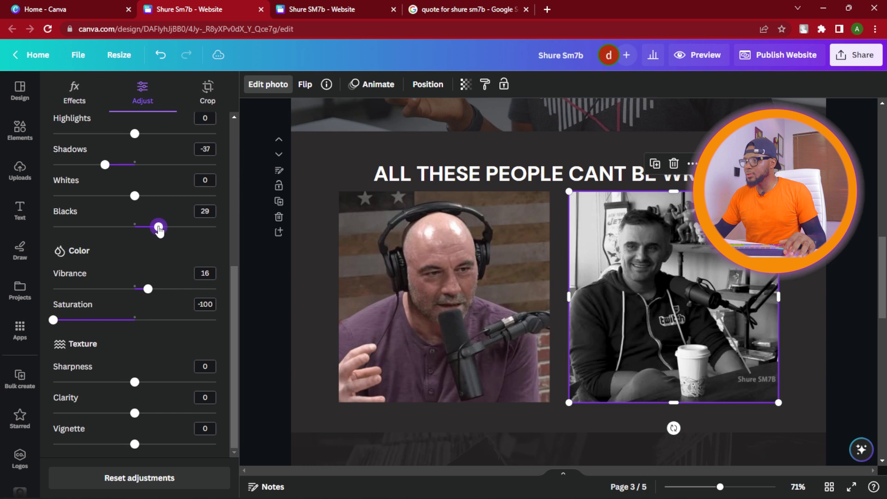
click(314, 296)
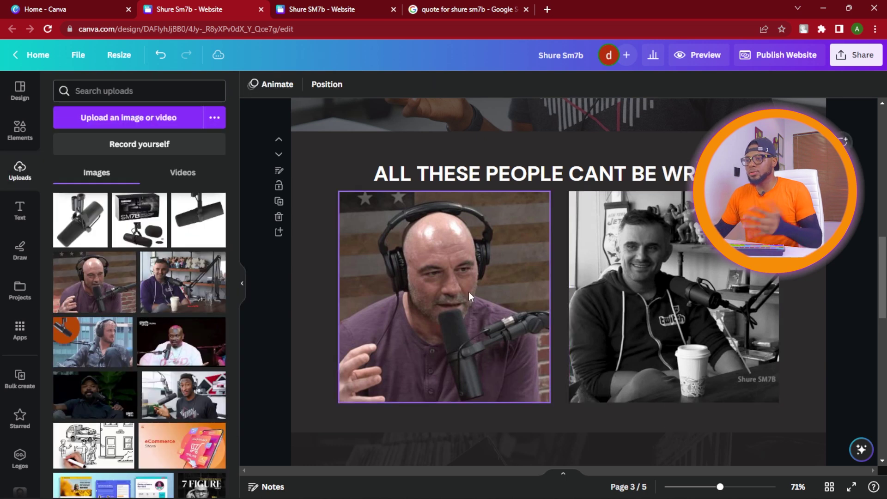
- Turn the first podcaster photo black and white with saturation -100, shadows -27 and blacks 20
double_click(468, 292)
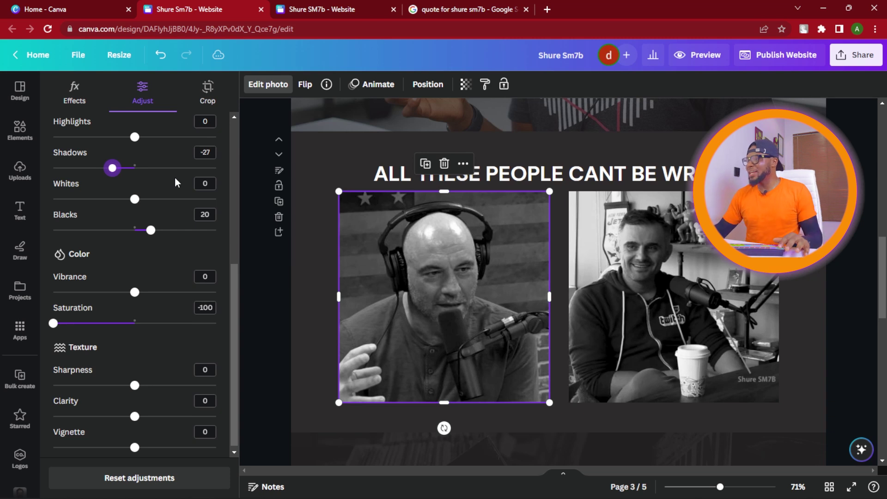
key(Escape)
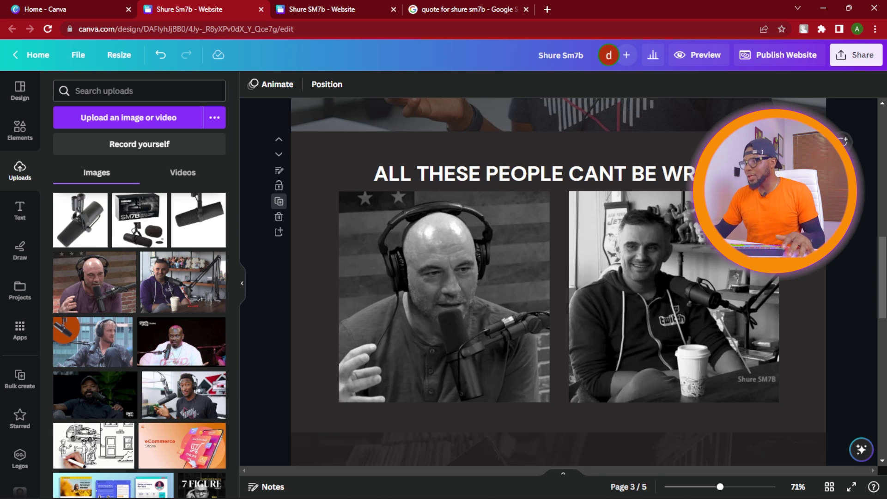
- Duplicate the podcaster page into two more pages without the heading, each holding two other uploaded podcaster photos in black and white
click(279, 202)
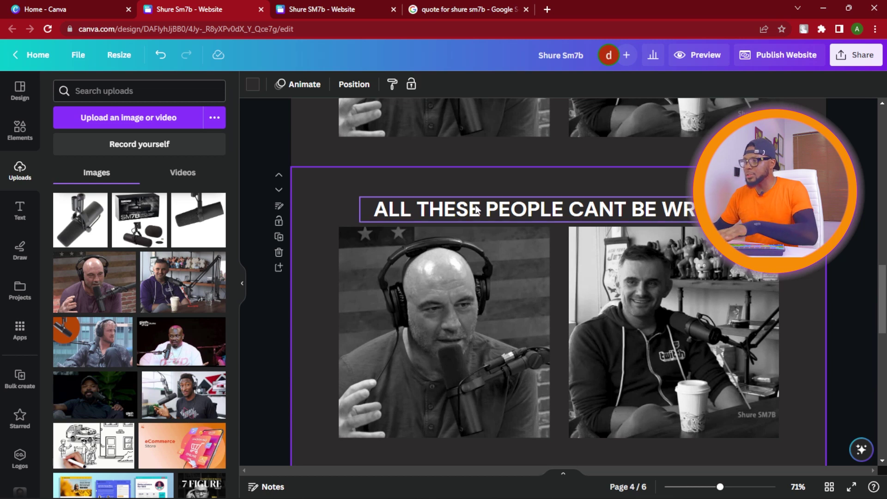
key(ctrl+z)
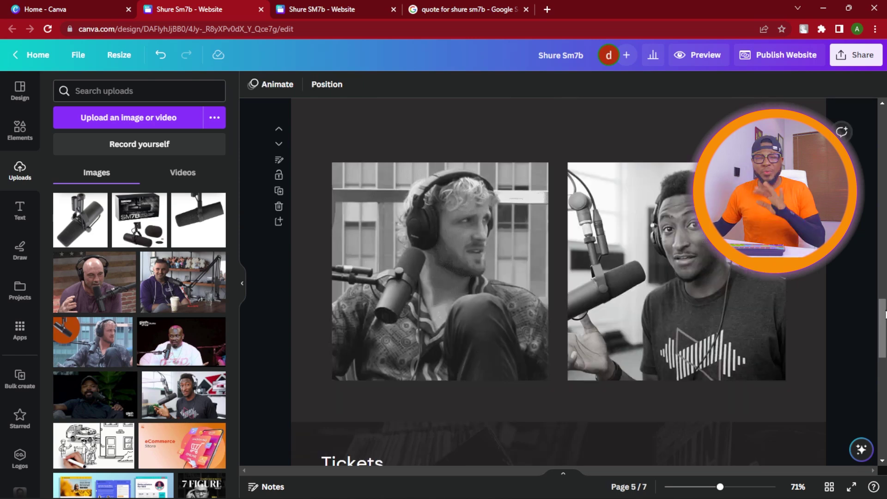
scroll(885, 251, up, 10)
scroll(885, 250, down, 2)
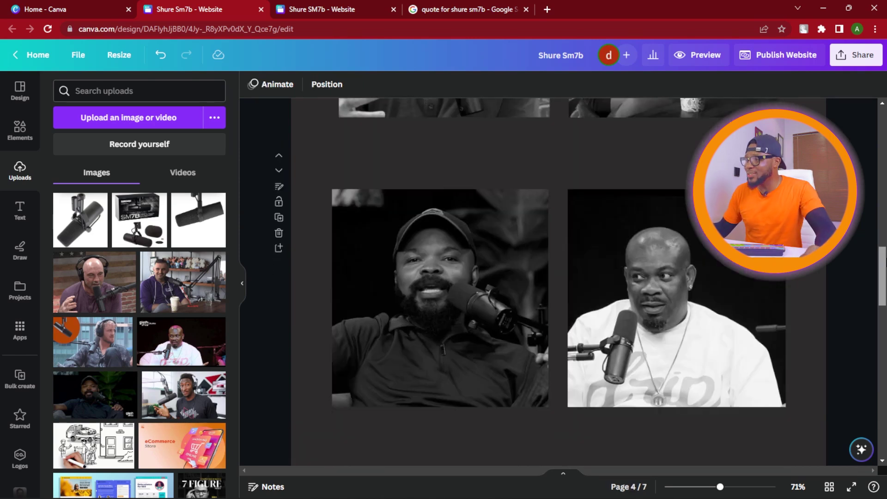
scroll(753, 74, up, 7)
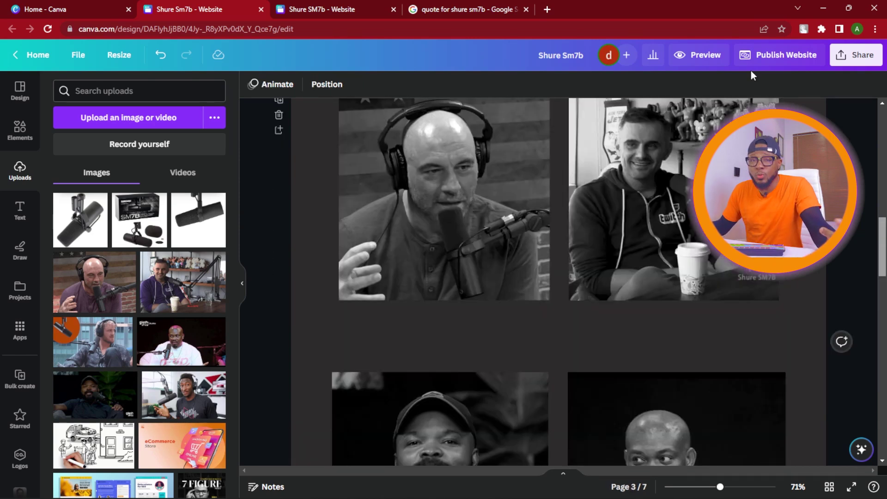
- Preview the website in mobile view and check how the offer, quote, podcaster photos and contact sections are laid out
click(698, 55)
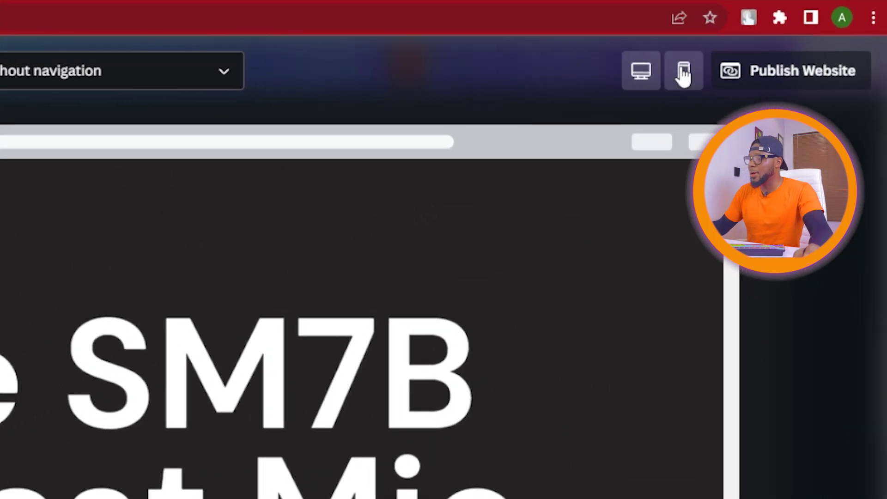
click(704, 70)
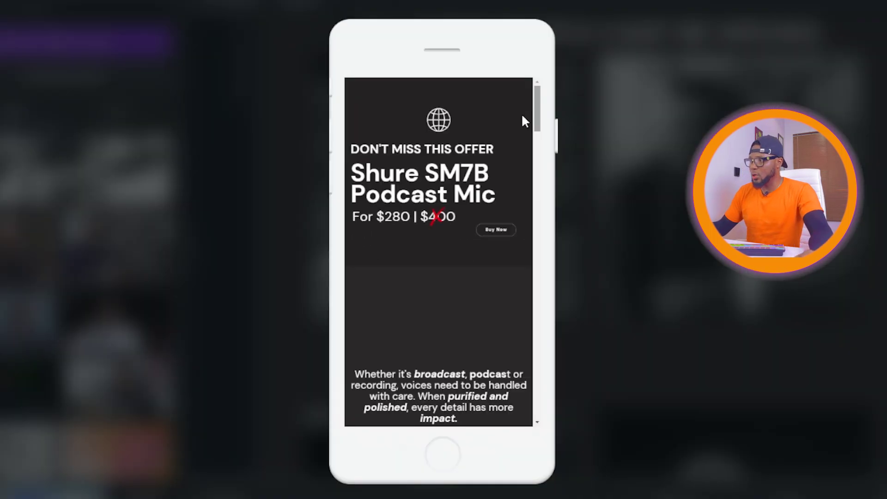
scroll(523, 116, down, 2)
drag(542, 129, 542, 175)
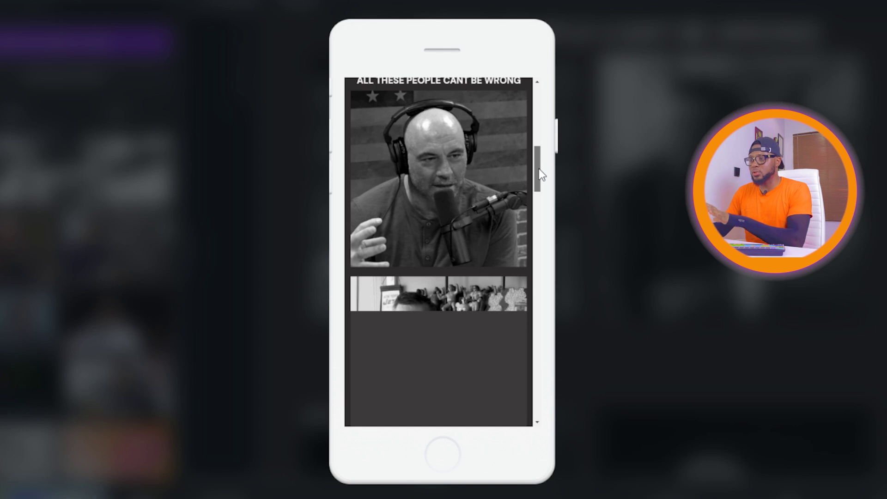
drag(542, 175, 539, 201)
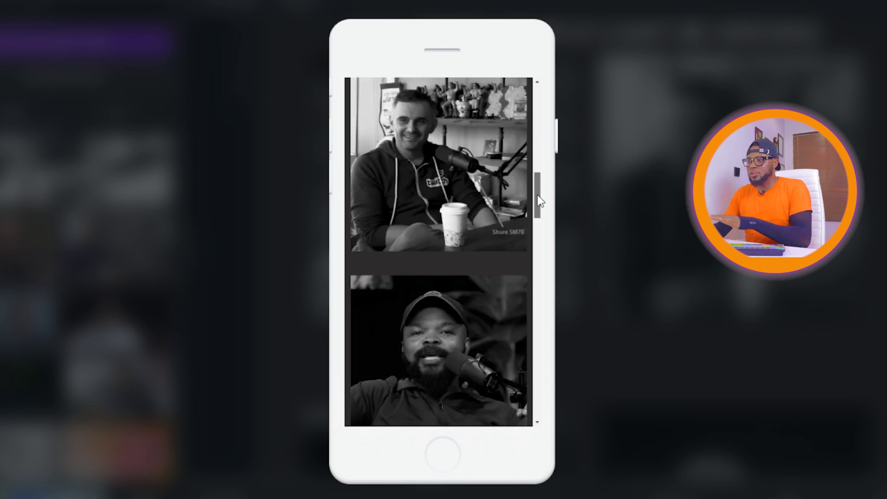
drag(538, 201, 530, 207)
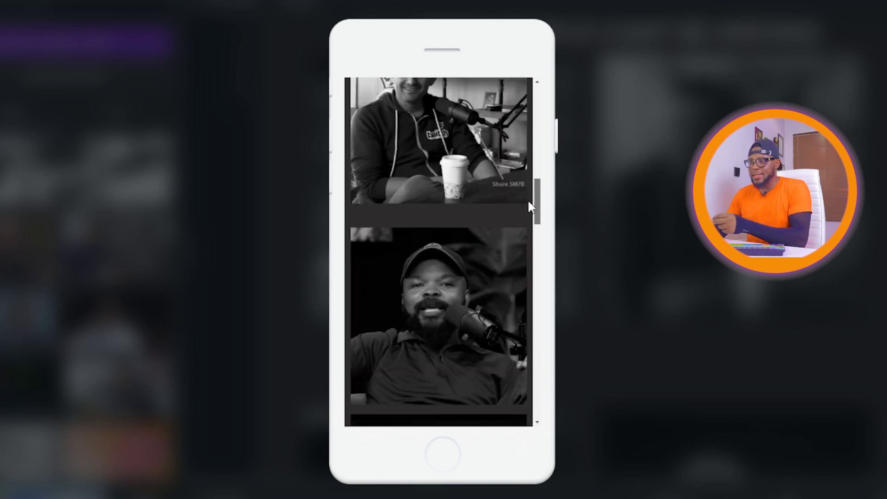
drag(529, 202, 540, 370)
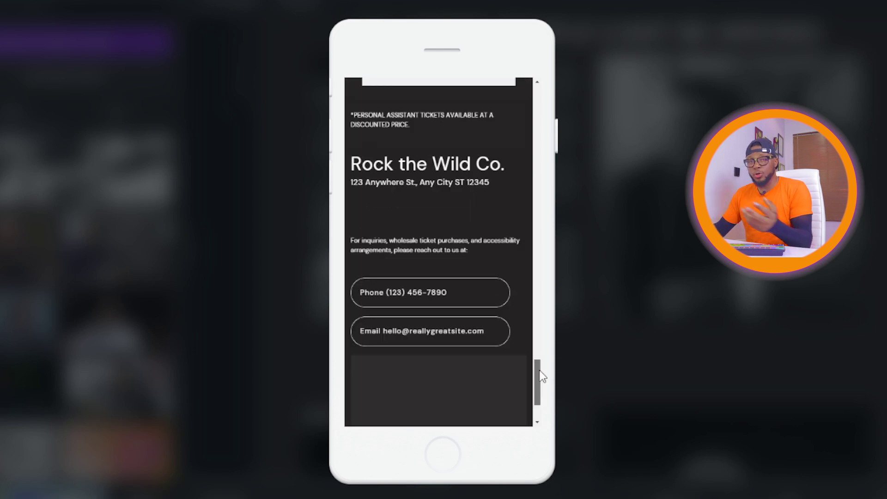
drag(542, 377, 563, 189)
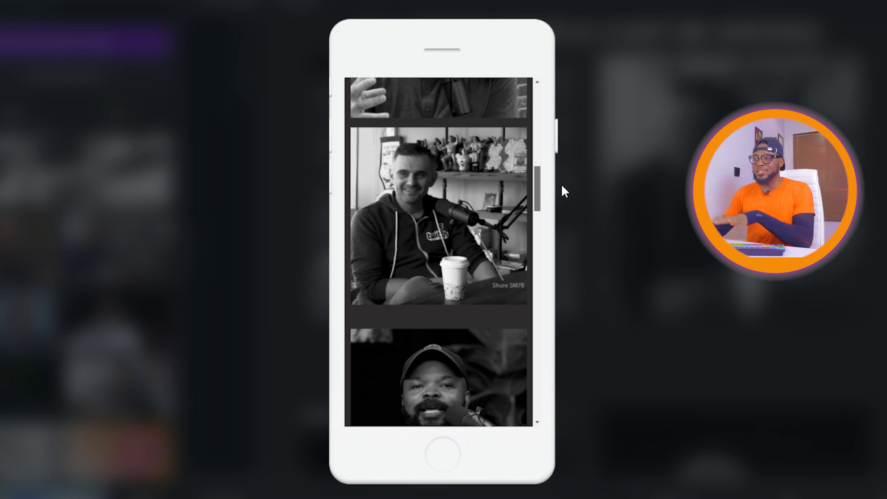
drag(563, 190, 545, 275)
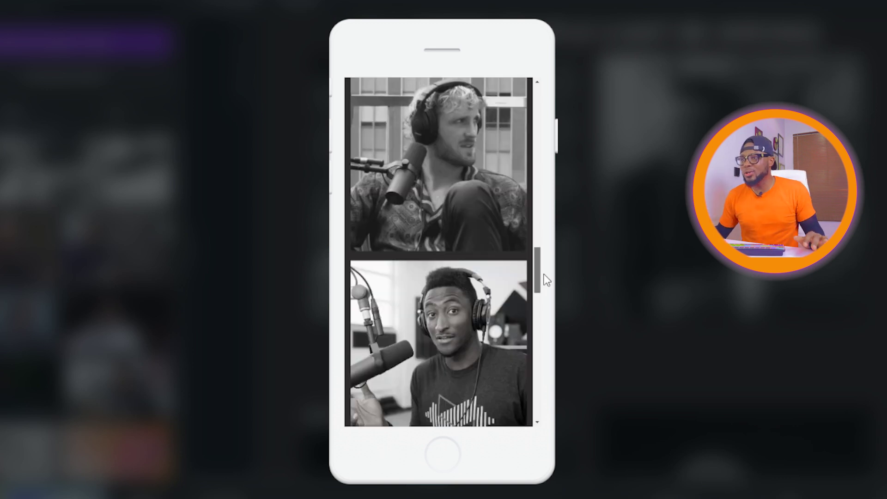
- Close the mobile preview and delete the Single-Day card and the $300 Three-Day card from the Tickets page
scroll(544, 274, down, 1)
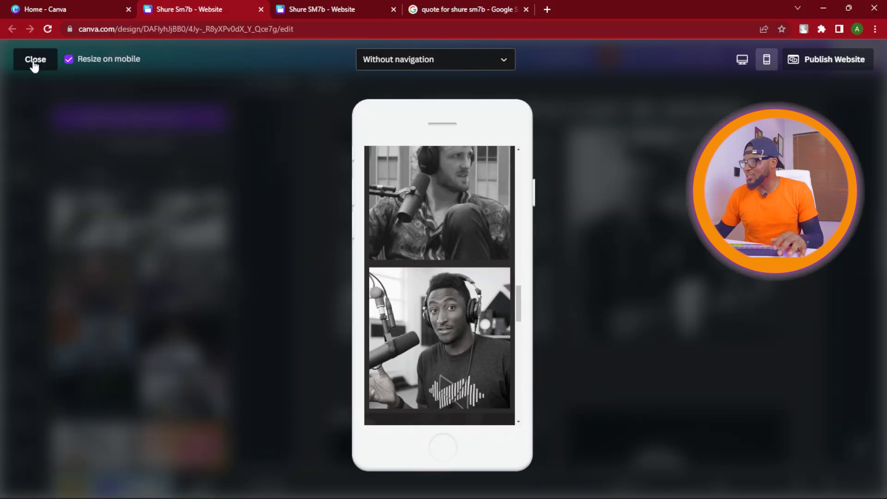
click(34, 59)
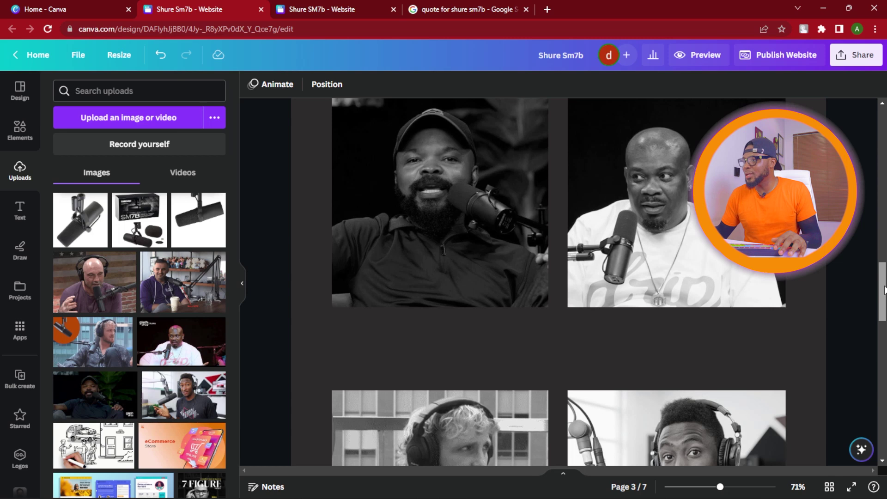
drag(884, 290, 885, 373)
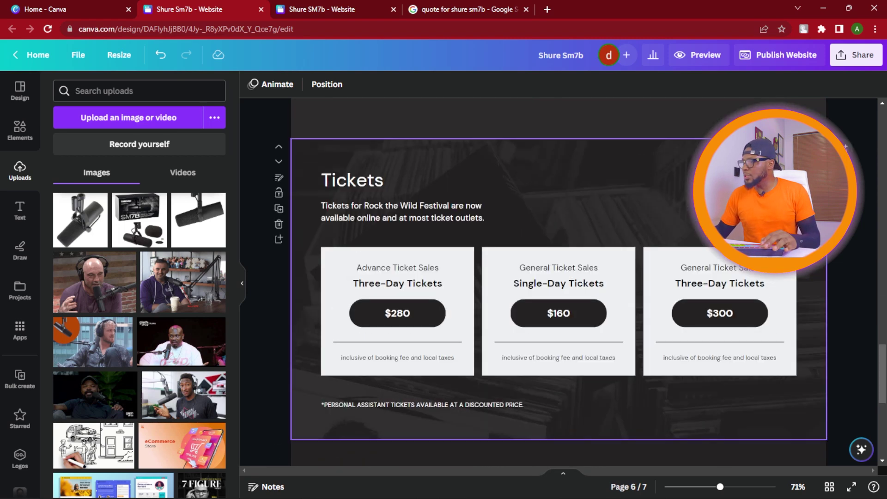
drag(849, 236, 576, 345)
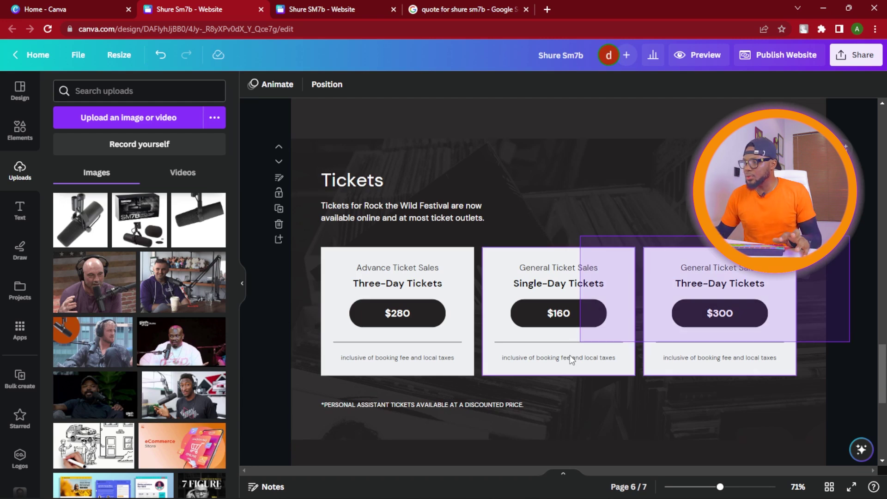
drag(572, 360, 571, 359)
key(Delete)
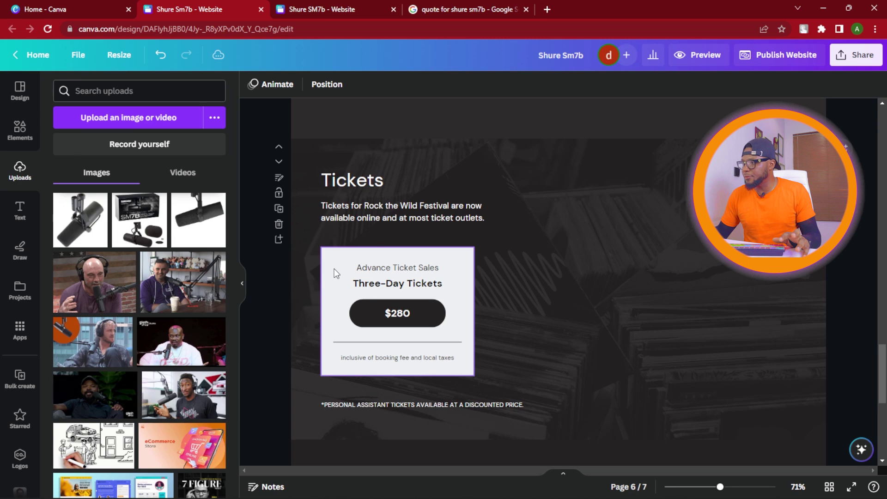
- Move the remaining ticket card to the middle of the page and replace the page background with an uploaded microphone photo
drag(334, 268, 495, 246)
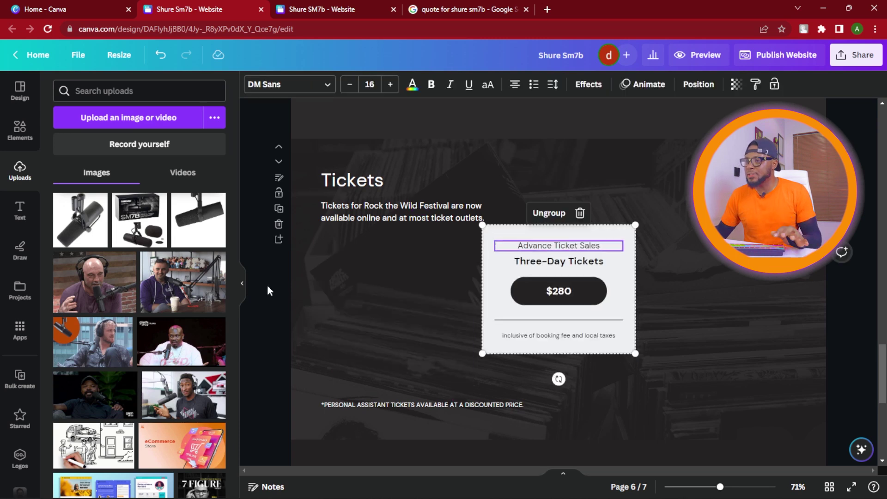
click(159, 56)
drag(198, 220, 385, 285)
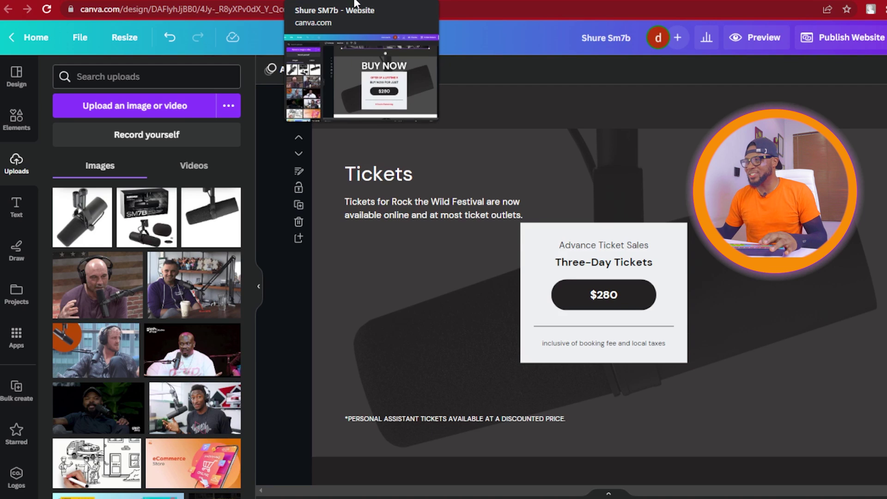
- Delete the festival ticket description and replace the "Tickets" heading with a large, bold "BUY NOW"
click(422, 203)
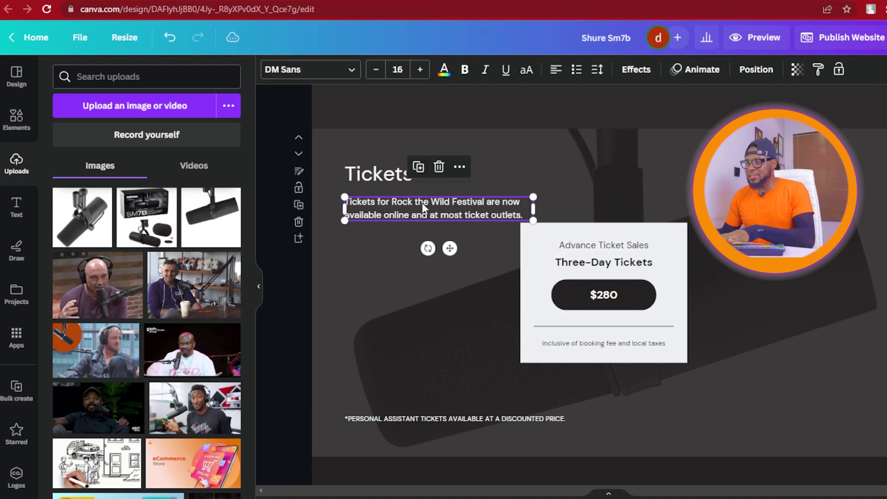
key(Delete)
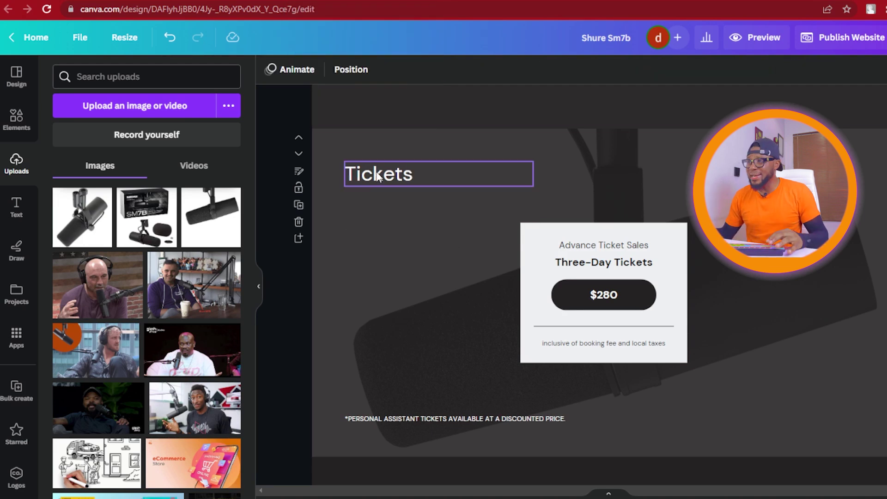
click(375, 173)
- Reword the $280 card with "OFFER OF A LIFETIME!!!" in red, "BUY NOW FOR JUST" above the price, and "6 Stocks Remaining" in red below
click(579, 249)
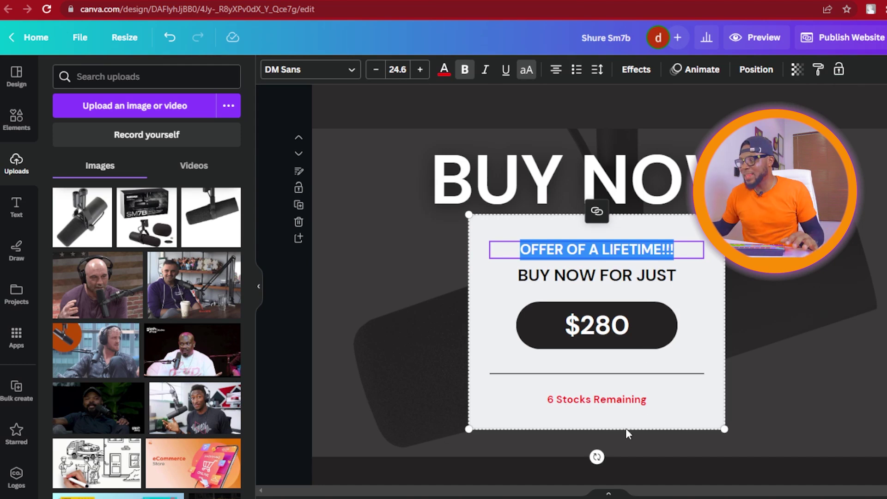
click(578, 400)
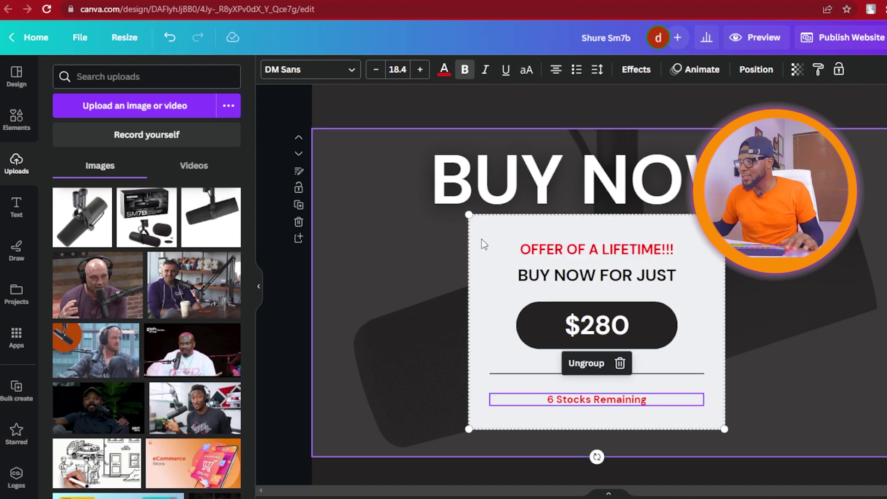
click(567, 252)
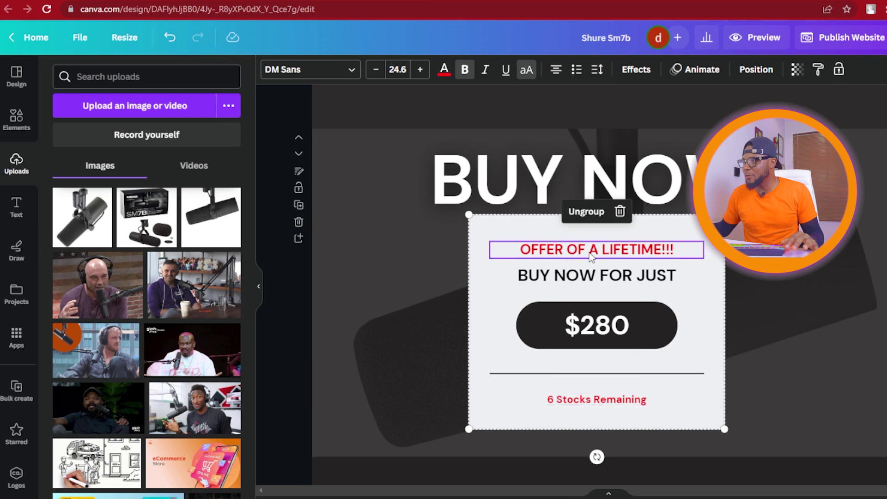
click(619, 276)
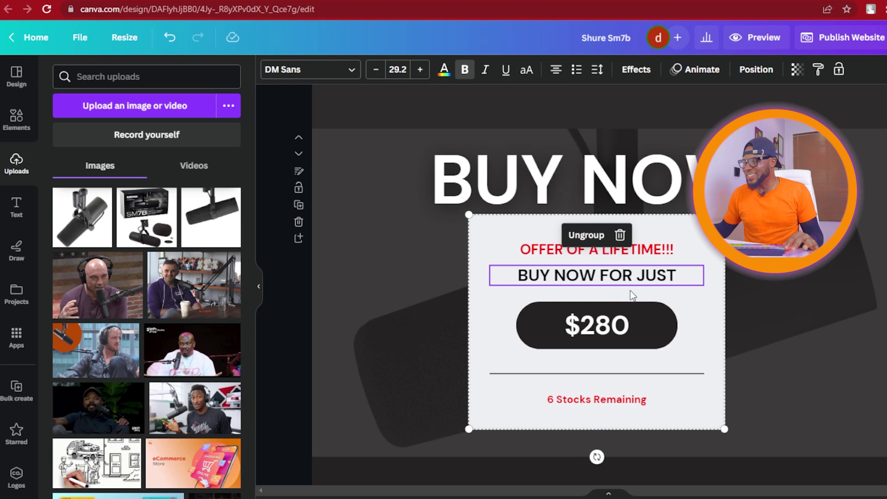
key(Escape)
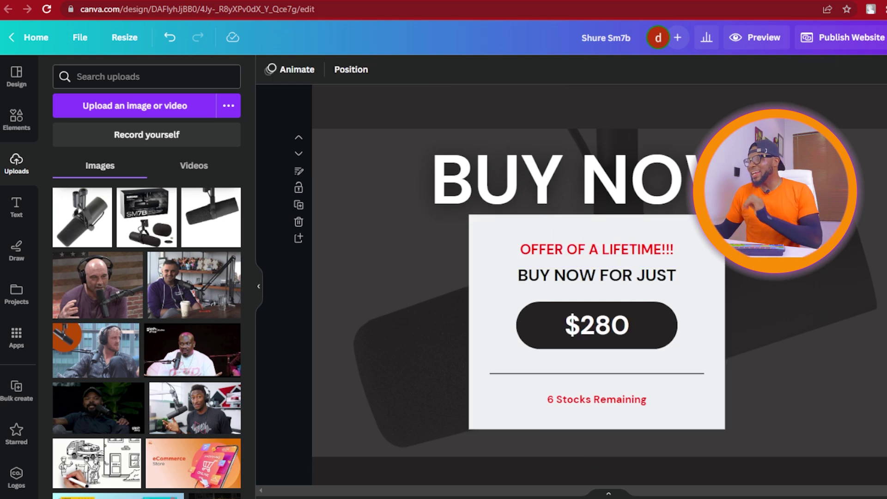
- Search the elements for a countdown video and place the green 30:00 one in the concert photo frame on the contact page
scroll(599, 285, down, 10)
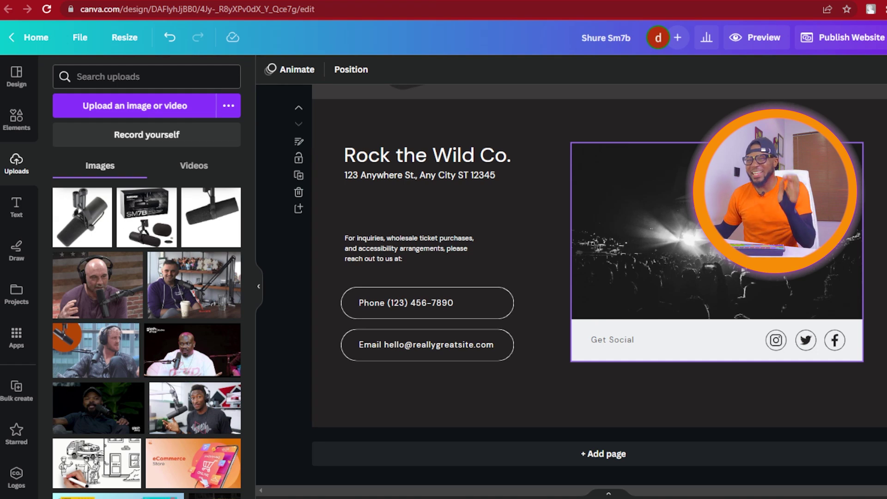
click(17, 121)
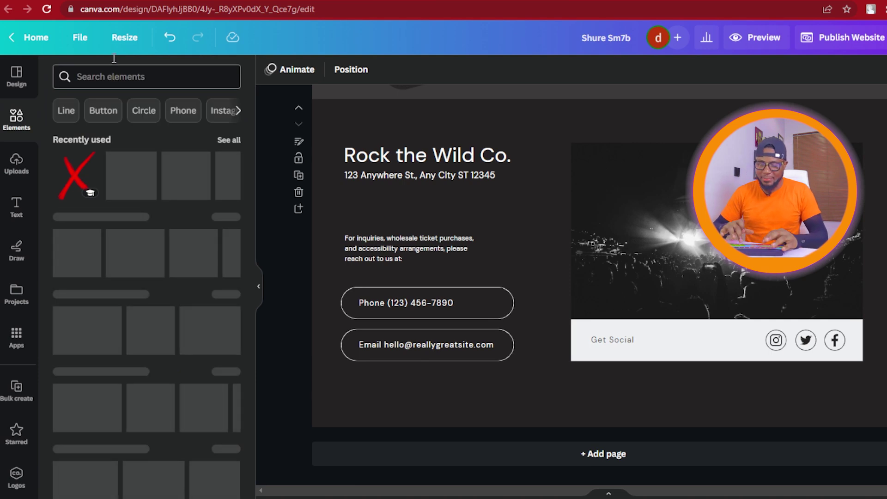
text(timer)
key(Return)
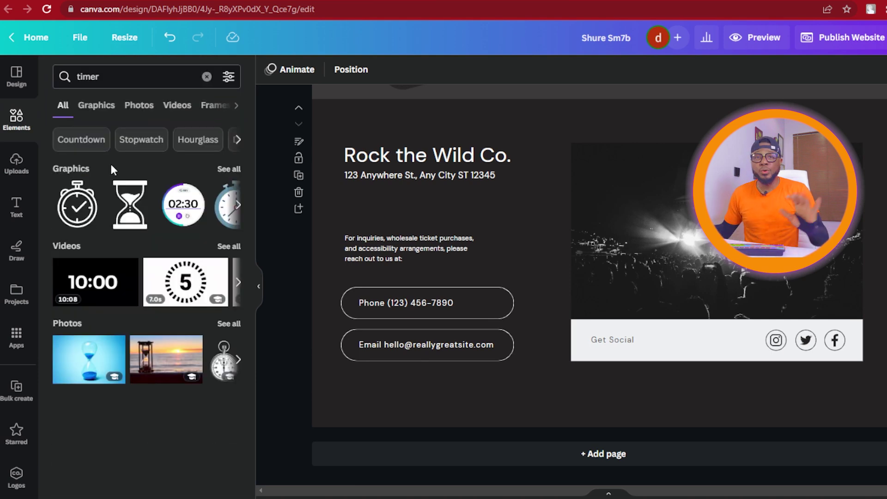
click(87, 145)
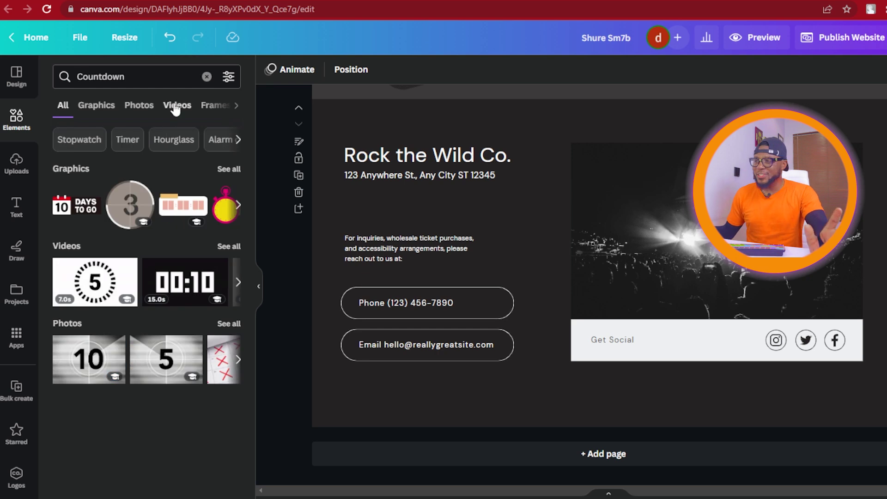
click(175, 107)
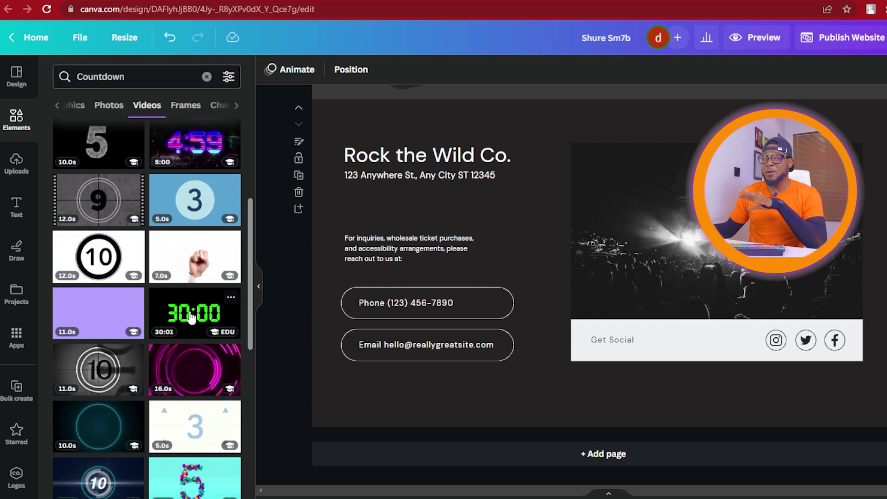
drag(673, 288, 647, 273)
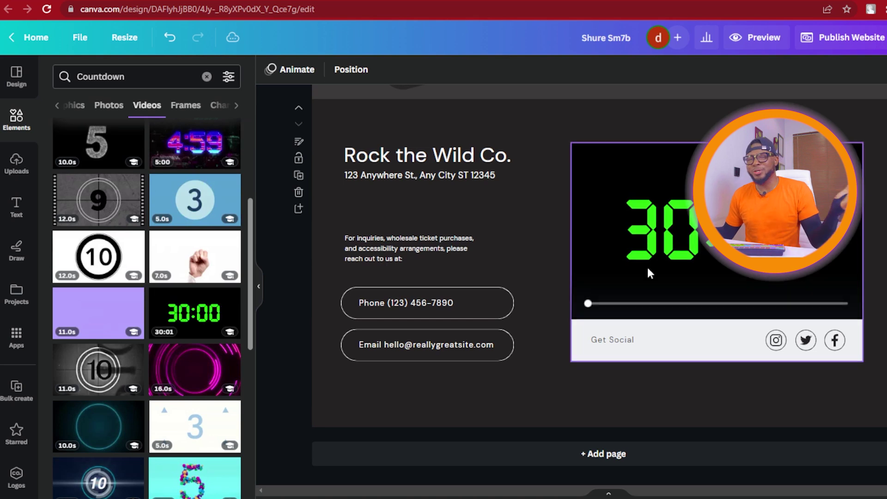
- Change the "Get Social" caption to "BUY NOW!!!" plus "Don't miss this Opportunity to own a Shure SM7B", and delete the address line
click(617, 340)
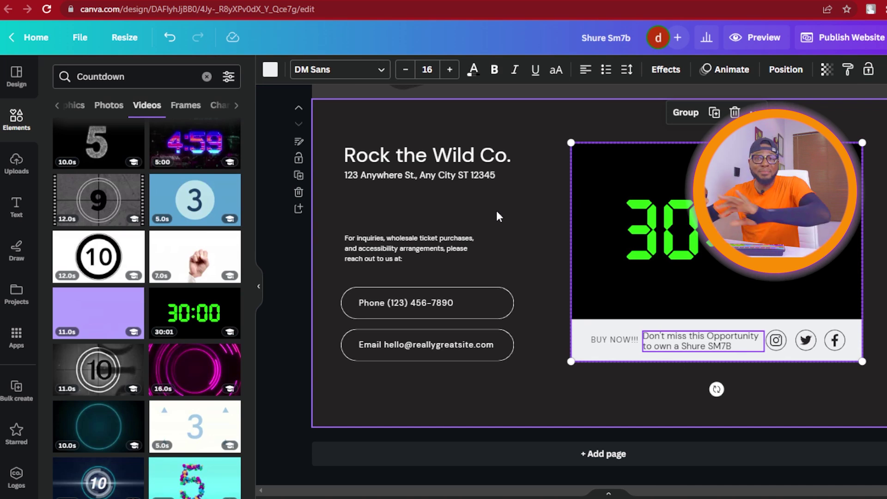
click(384, 179)
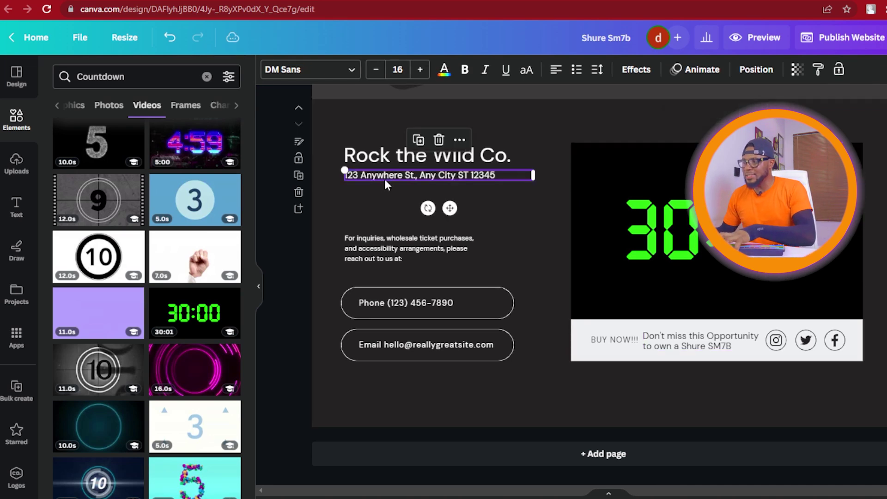
key(Delete)
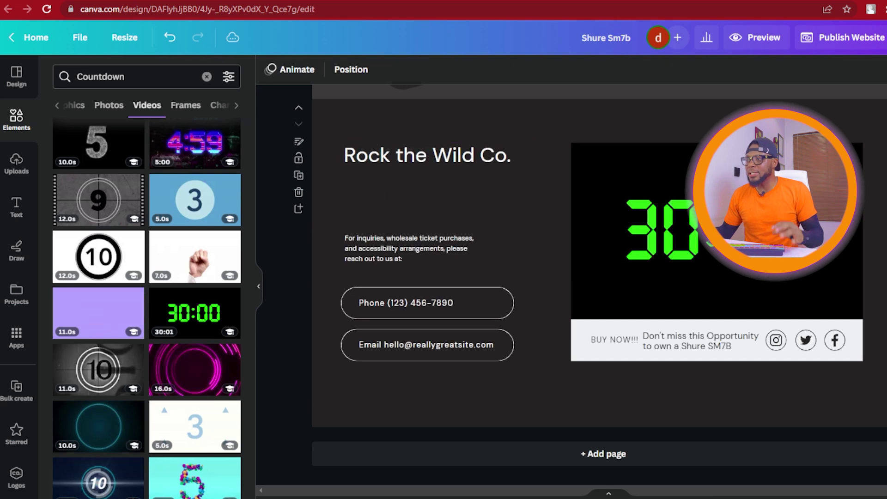
- Replace the company name heading with "OFFER ENDS IN 30MINS!!!" in red and delete the inquiries paragraph below it
double_click(387, 157)
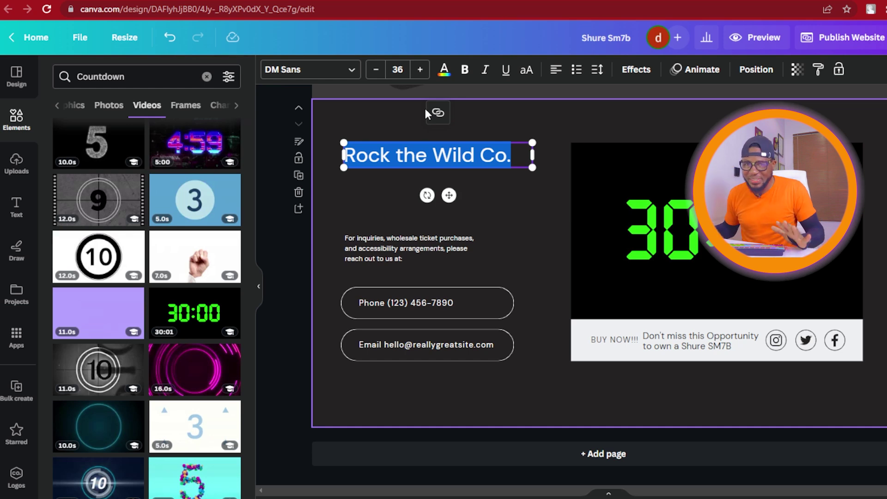
text(OFFER ENDS IN 30MINS!!!)
click(389, 245)
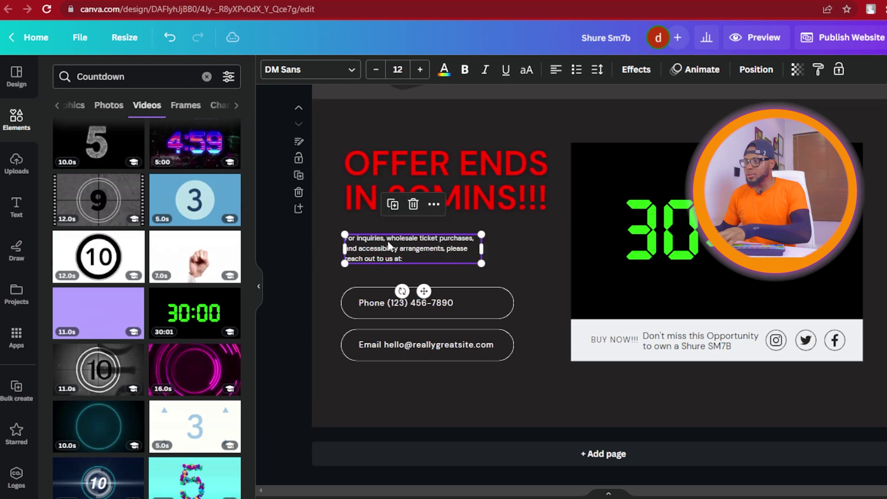
key(Delete)
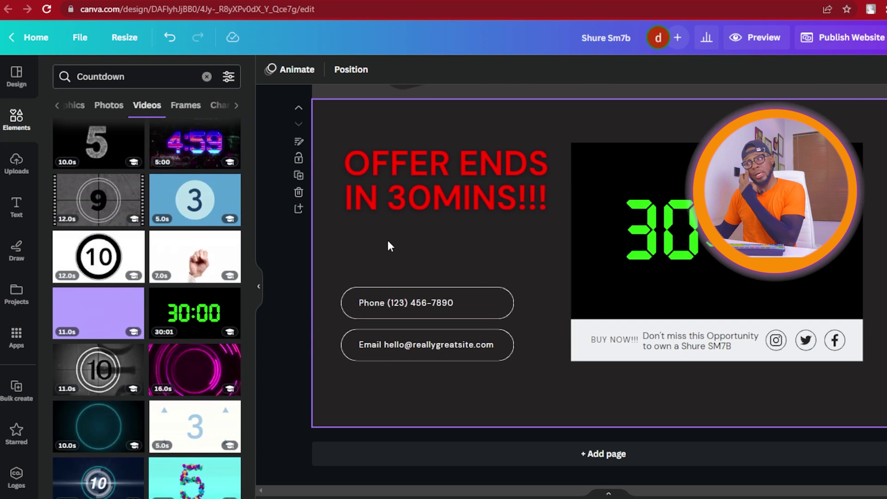
- Delete the phone button, including both its text and its outline
click(416, 303)
key(Delete)
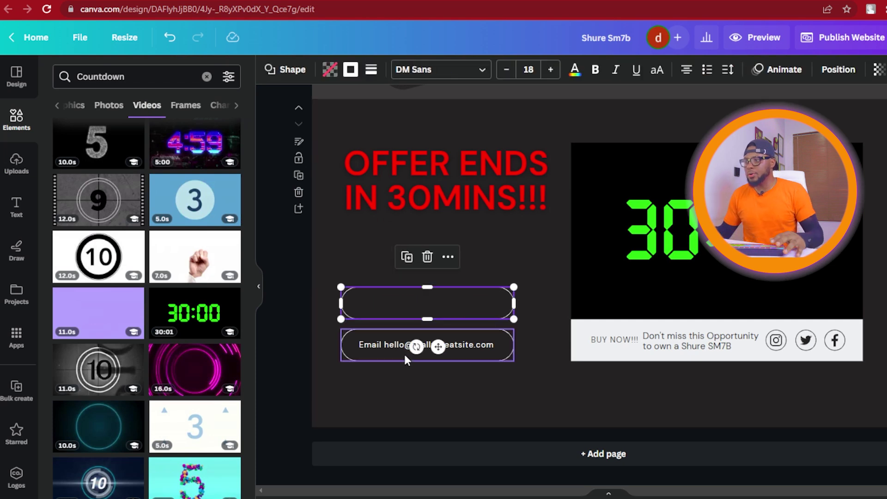
click(428, 257)
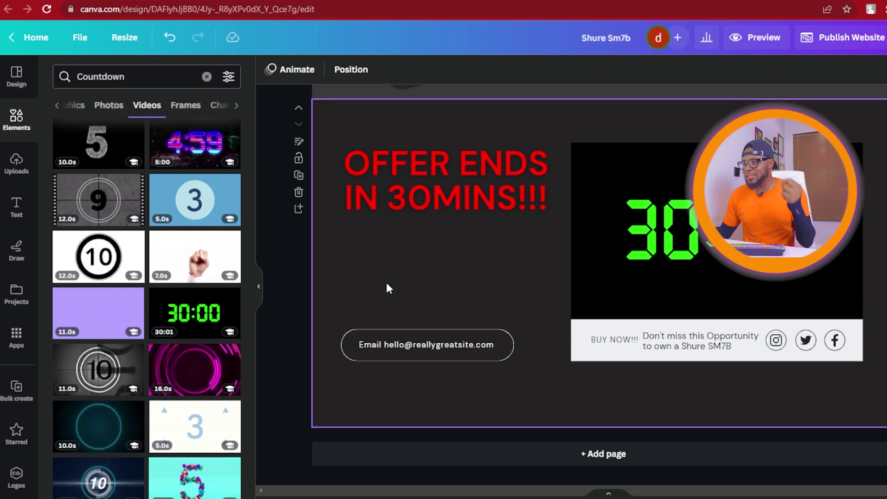
- Set the contact page's background to white (#ffffff) and the email button's text to black
click(406, 132)
click(69, 180)
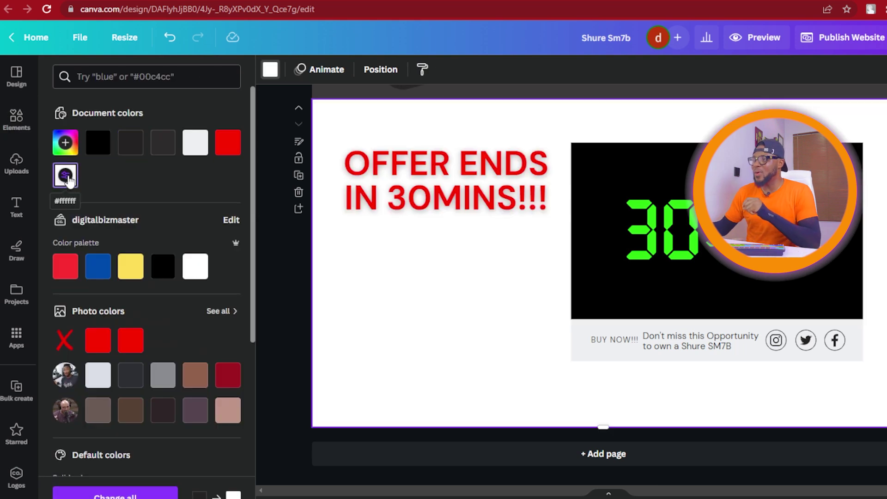
click(428, 345)
click(444, 69)
click(103, 146)
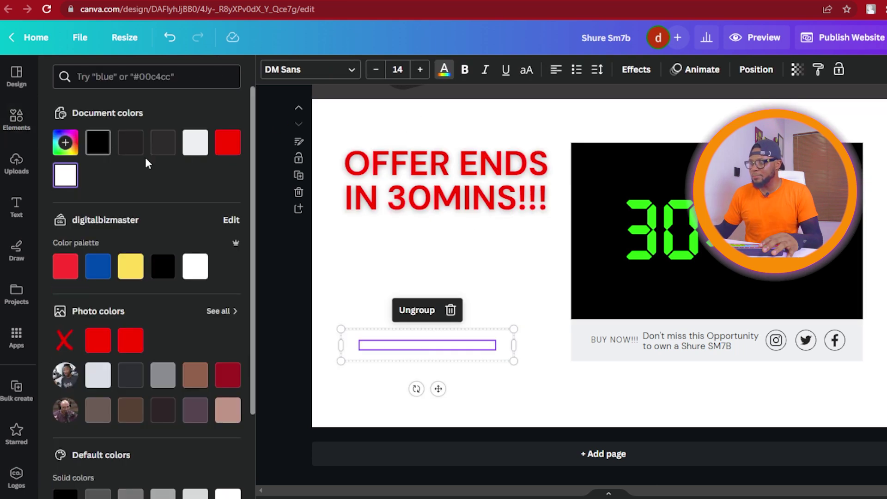
- Give the email button a black outline with border weight 7 and relabel it "BUY NOW!!!" at size 34
click(374, 330)
click(350, 70)
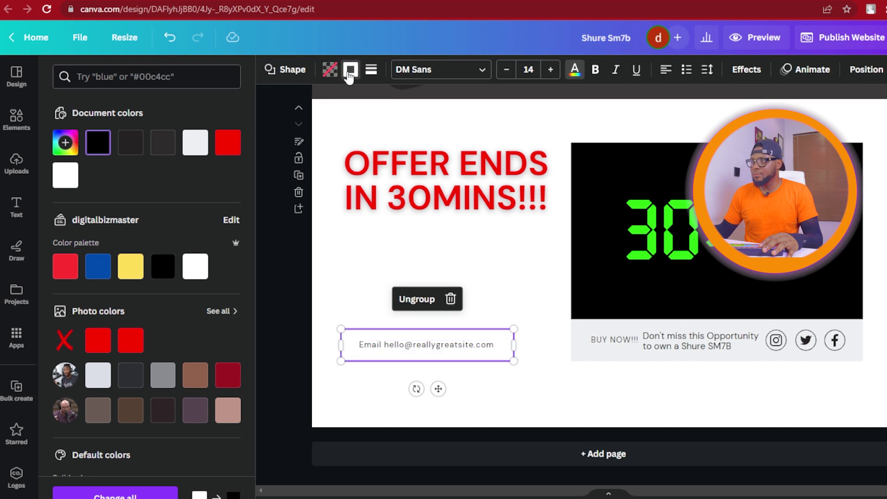
click(98, 152)
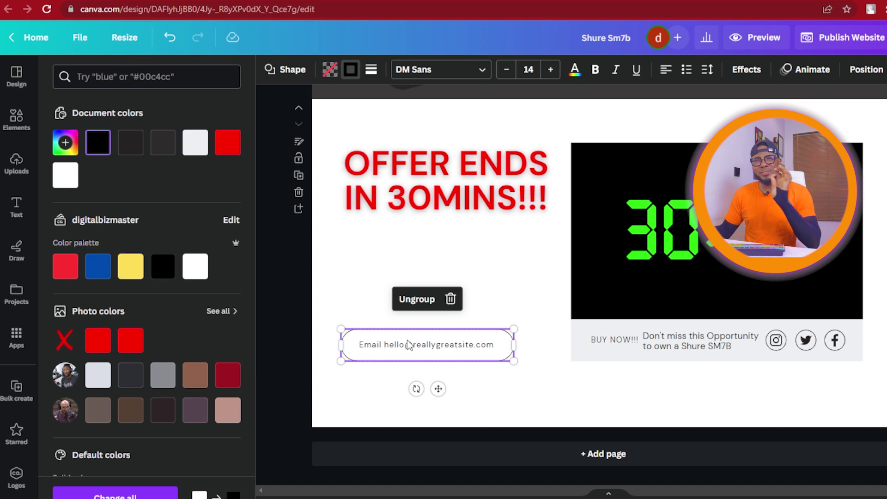
click(370, 72)
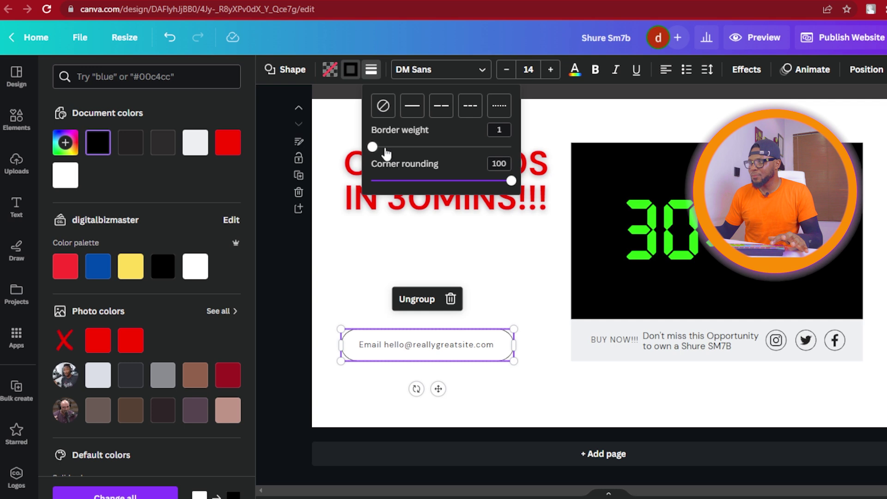
mouse_move(374, 148)
mouse_down()
mouse_move(402, 154)
mouse_move(382, 156)
mouse_up()
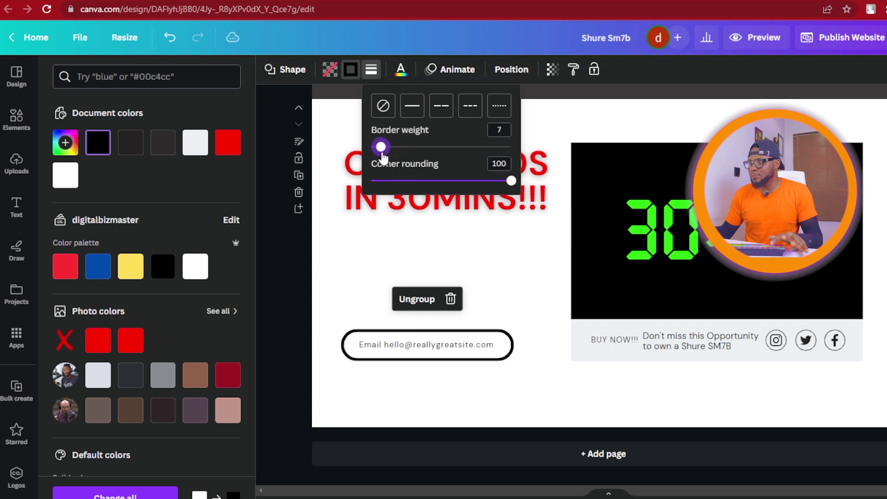
click(276, 185)
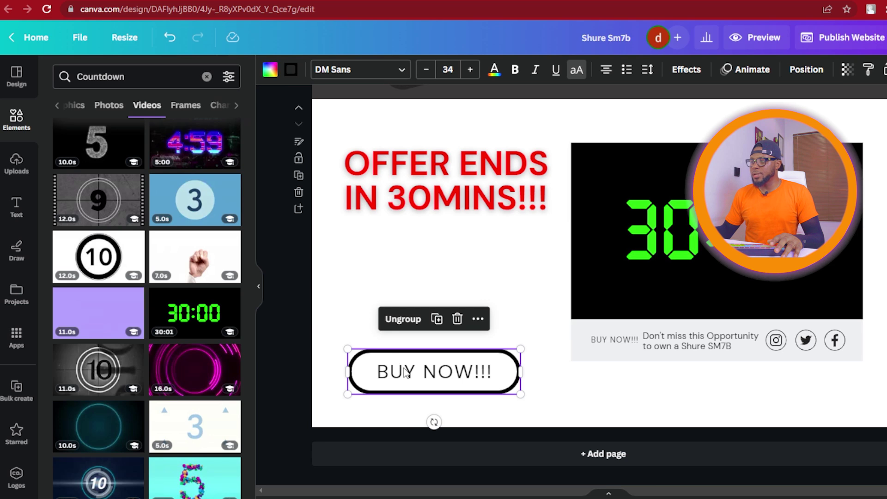
- Add the uploaded tilted Shure SM7B photo and scale it down to fit between the red offer heading and the outlined BUY NOW!!! button
click(276, 300)
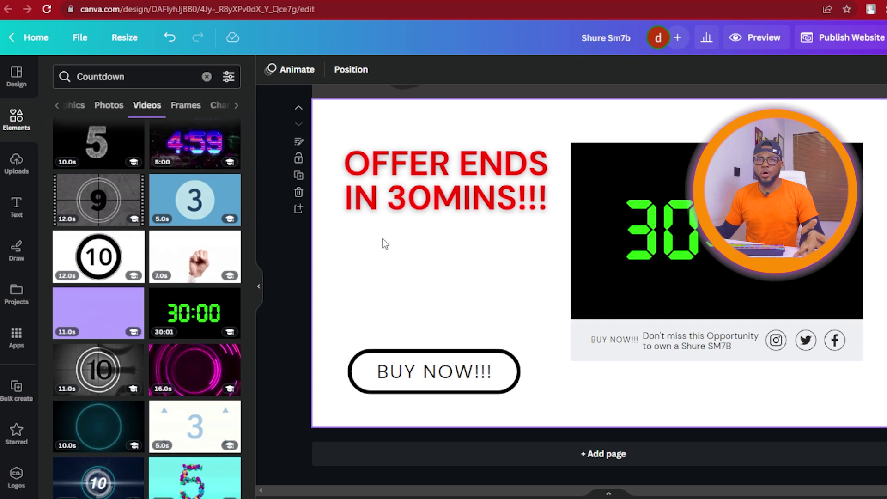
click(16, 163)
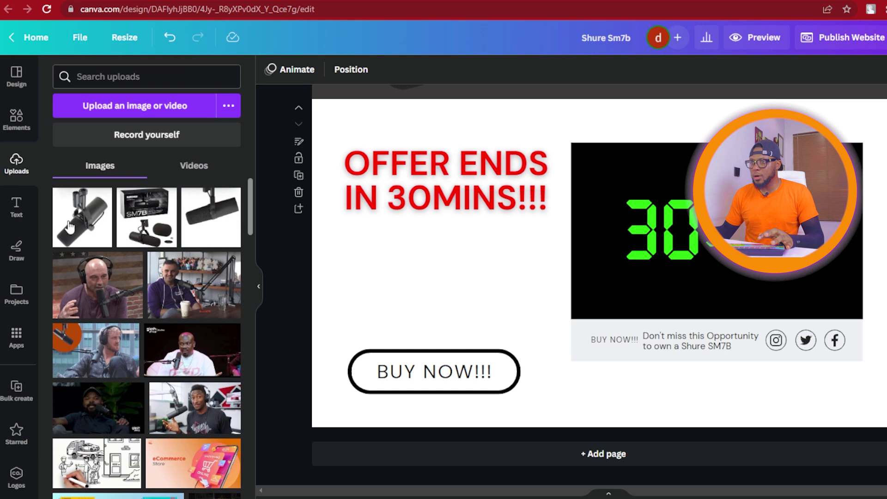
drag(80, 223, 444, 254)
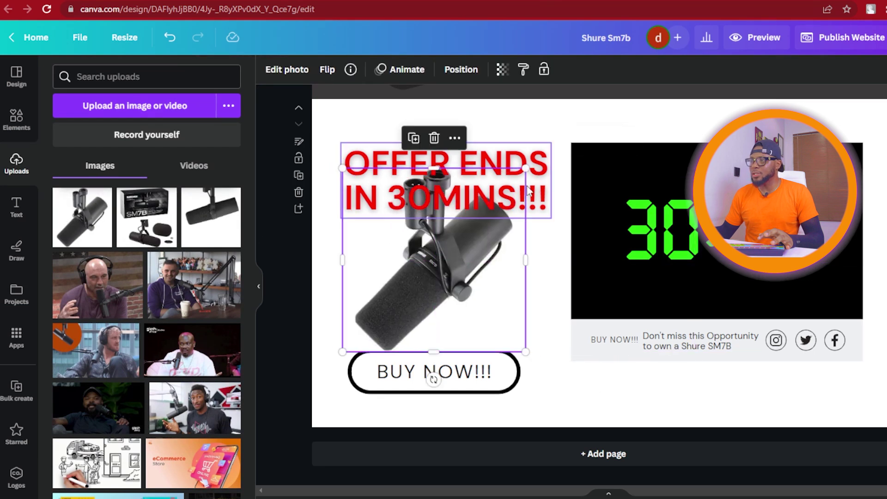
drag(526, 169, 513, 260)
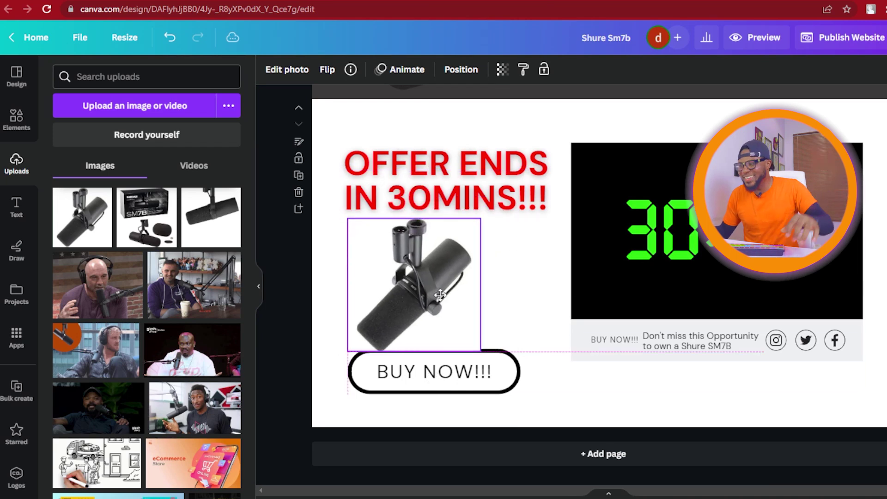
drag(432, 303, 466, 303)
drag(509, 352, 493, 335)
- Fill the strip below the countdown video with red (#ff0000) and make its text bold and white
click(595, 353)
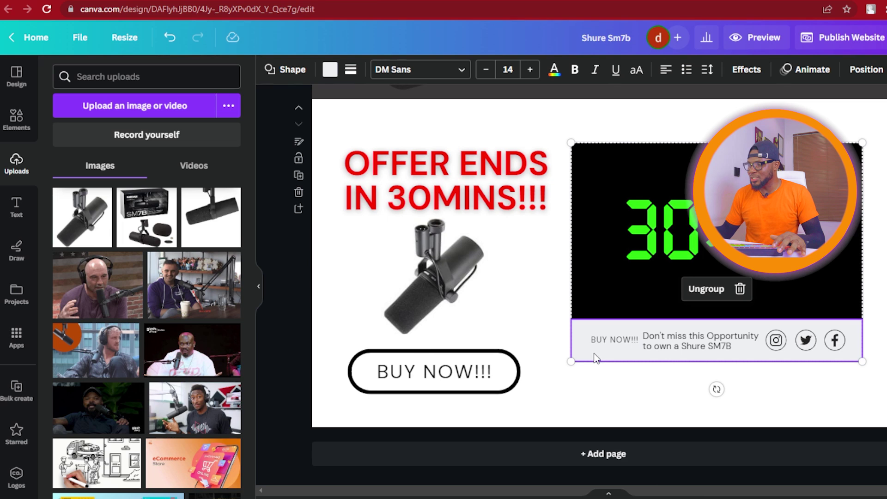
click(330, 70)
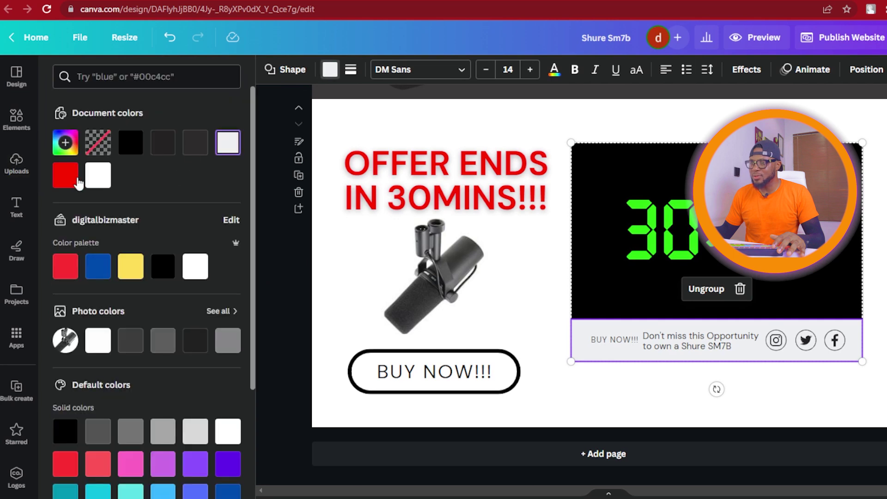
click(65, 175)
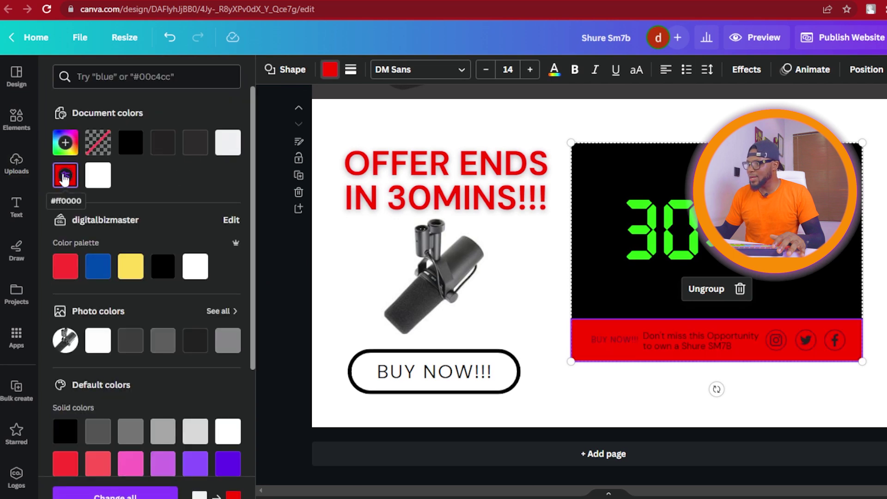
click(595, 340)
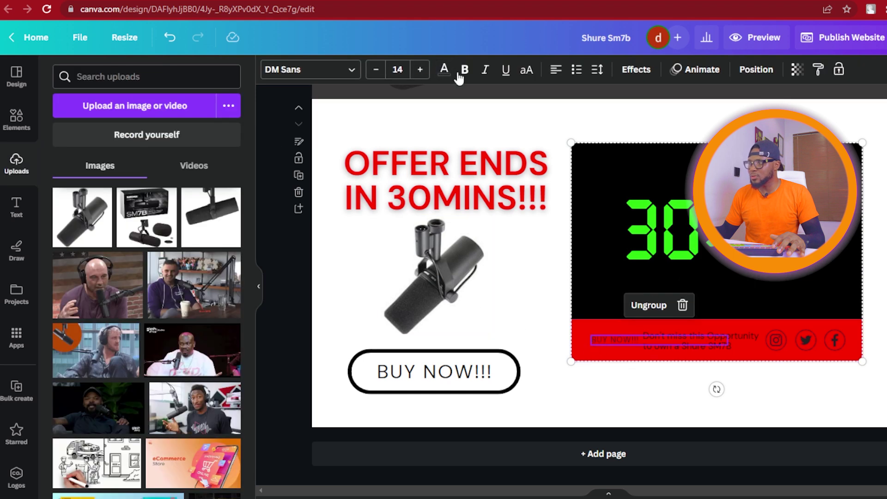
- Delete the Instagram, Twitter and Facebook icons from the red strip
click(779, 342)
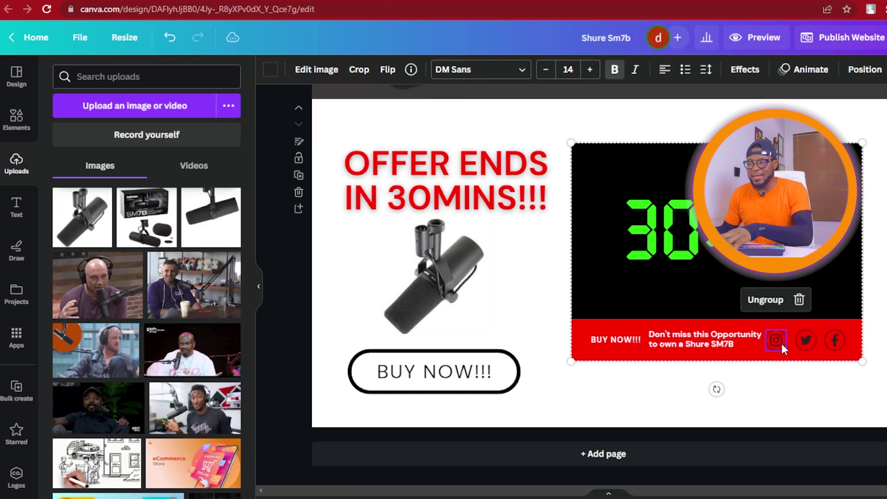
key(Delete)
click(806, 341)
key(Delete)
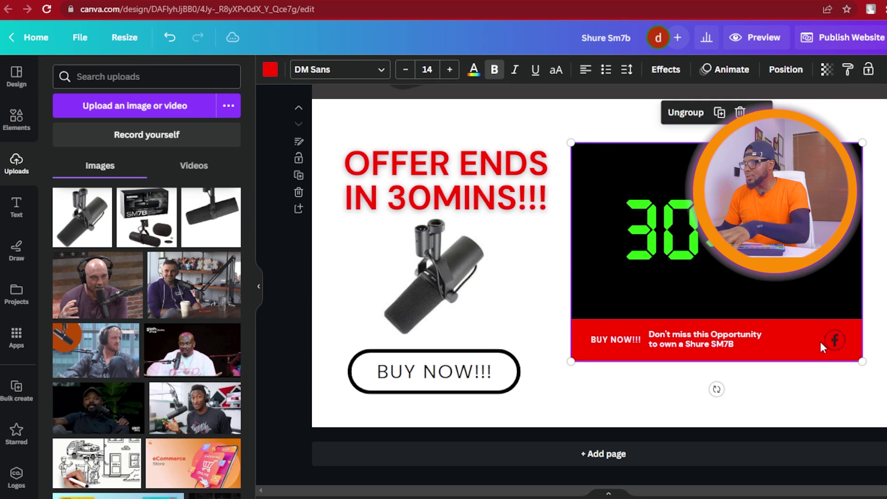
click(830, 341)
key(Delete)
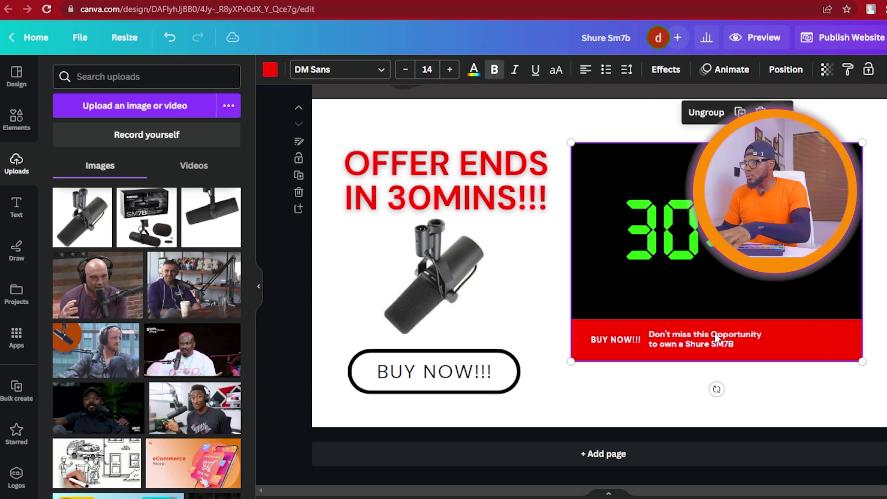
- Enlarge the red strip's "BUY NOW!!!" text to size 25.6 and its opportunity text to 19.1, arranging them side by side
click(719, 339)
drag(776, 341, 822, 341)
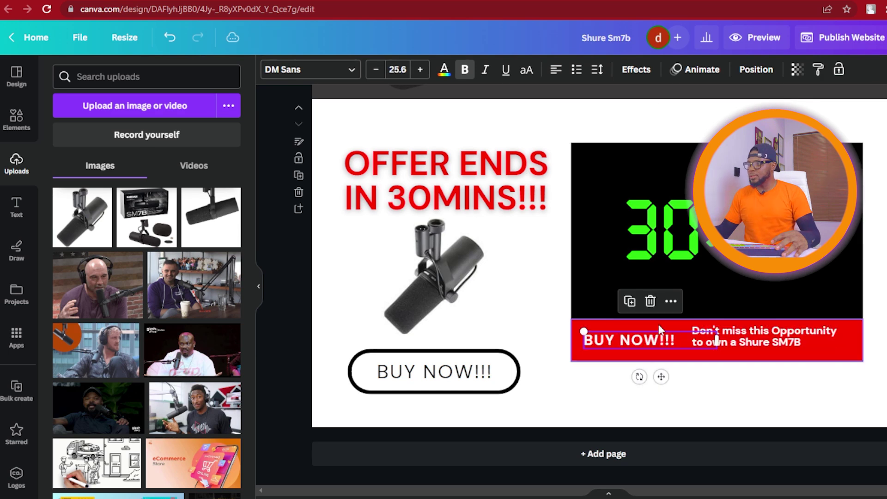
click(781, 330)
drag(781, 329, 782, 332)
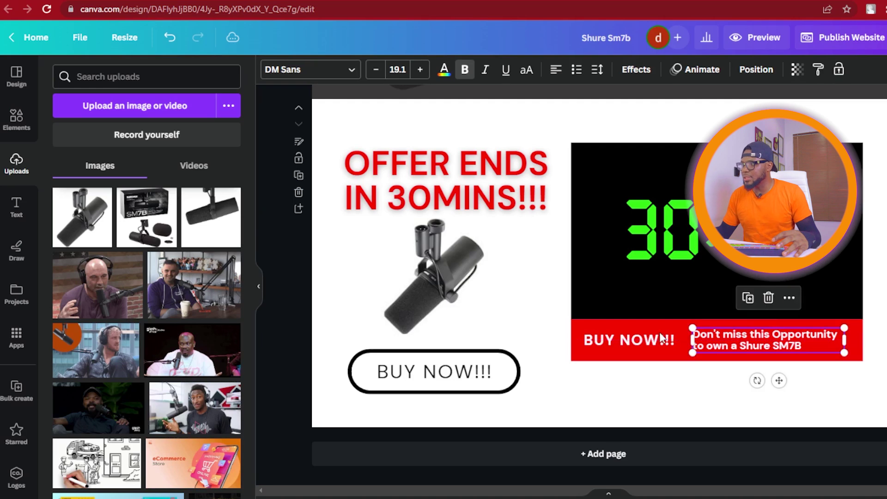
click(671, 342)
drag(617, 339, 625, 340)
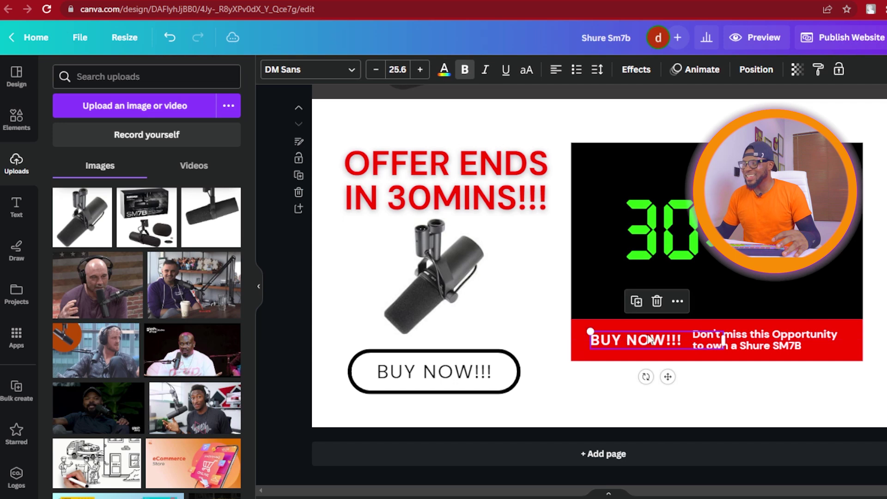
key(Escape)
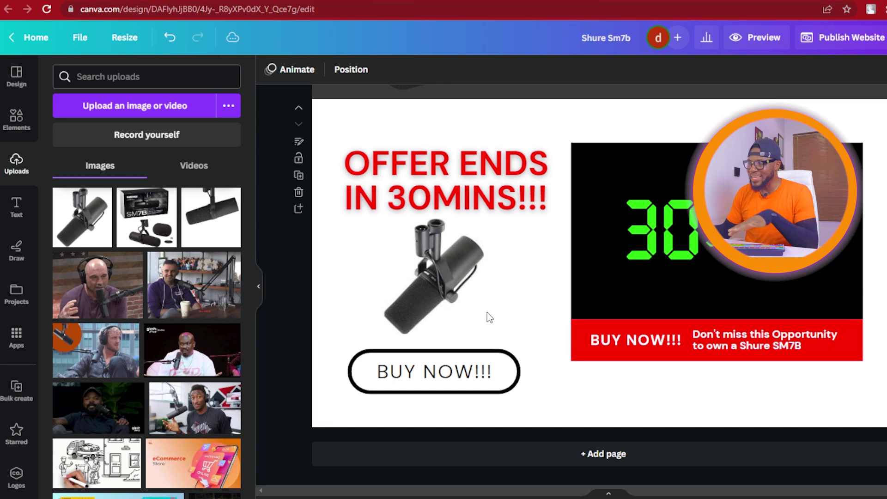
- Delete the outlined BUY NOW!!! button below the microphone photo
click(442, 378)
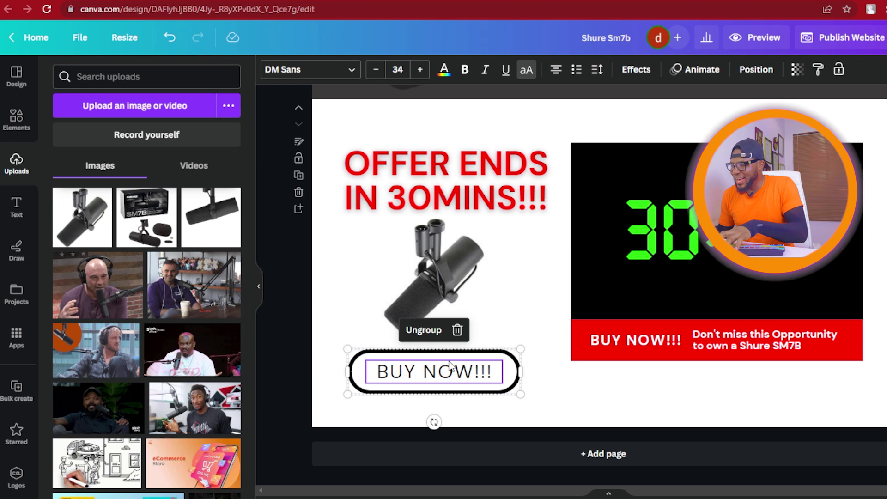
double_click(420, 374)
key(Escape)
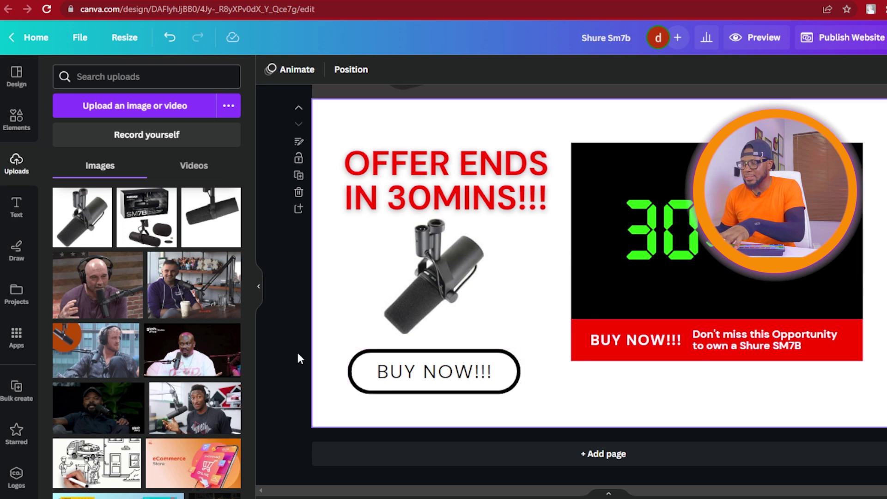
drag(285, 347, 534, 397)
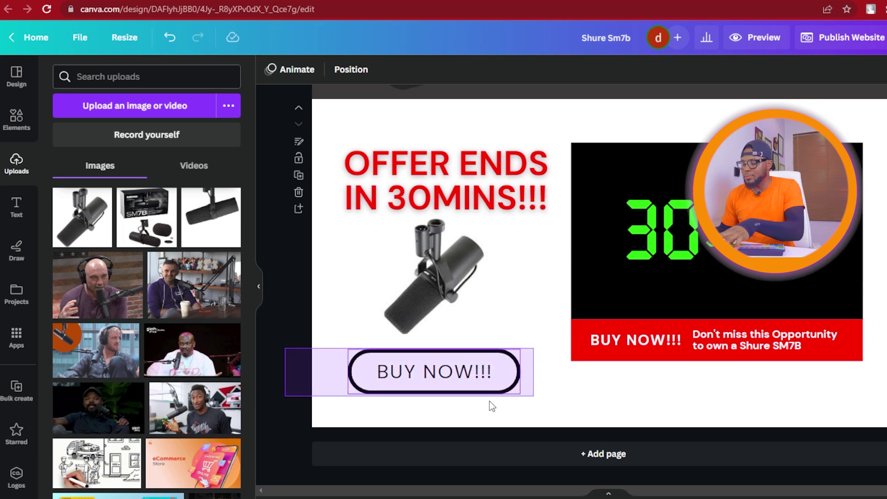
key(Delete)
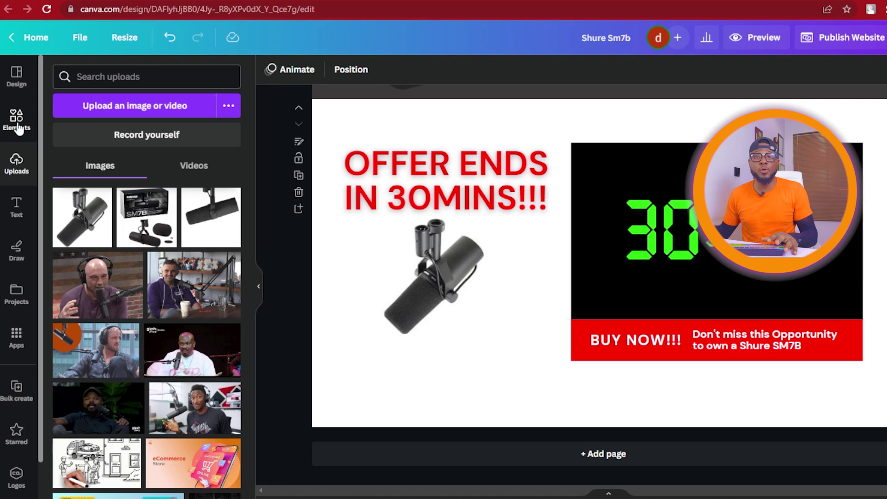
- Search the graphics for "buy now" and place the red BUY NOW button with an orange cursor below the microphone, scaled to fit
click(17, 128)
click(141, 76)
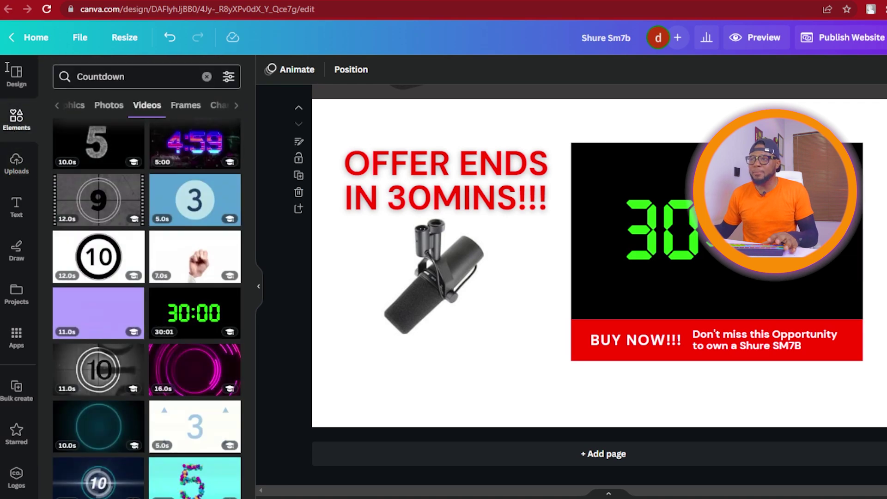
text(buy now)
key(Return)
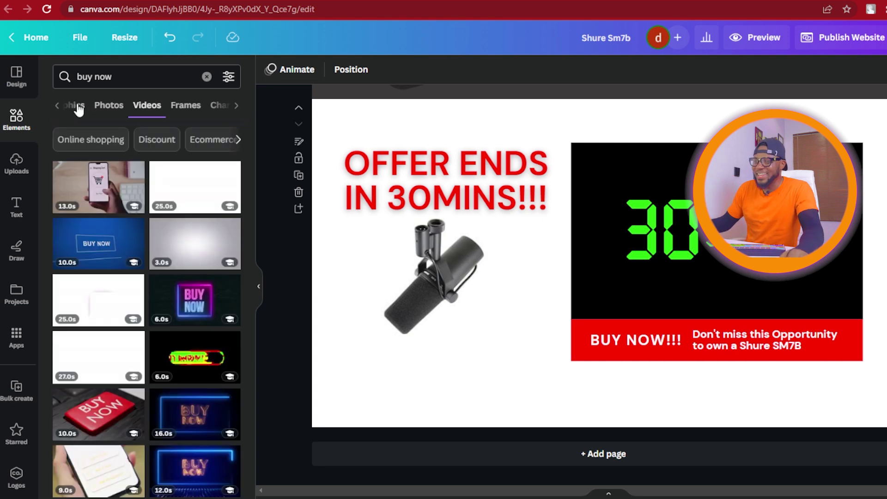
click(80, 110)
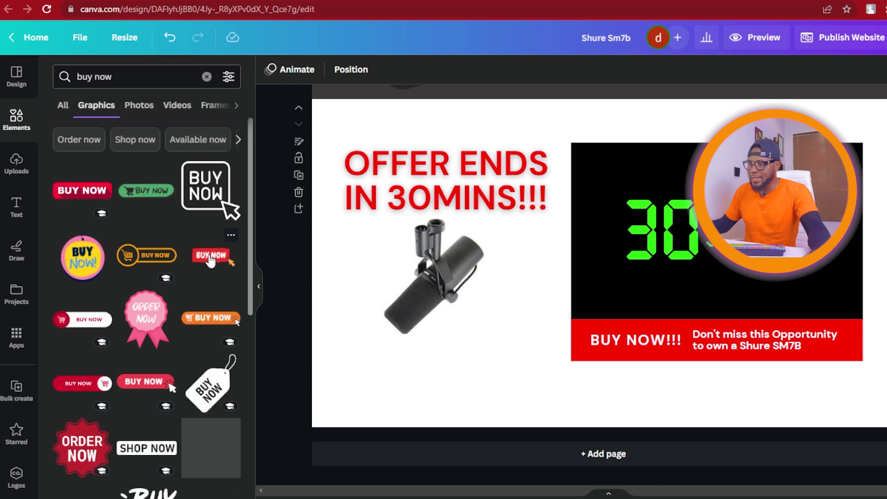
drag(630, 275, 542, 355)
drag(421, 370, 469, 365)
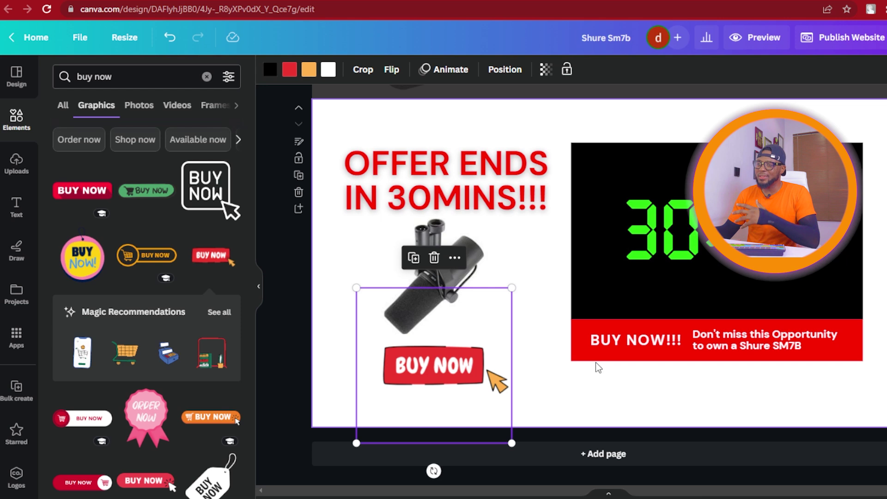
- Recolor both the button body and the orange cursor of the BUY NOW graphic to the document's bright red (#ff0000)
click(290, 71)
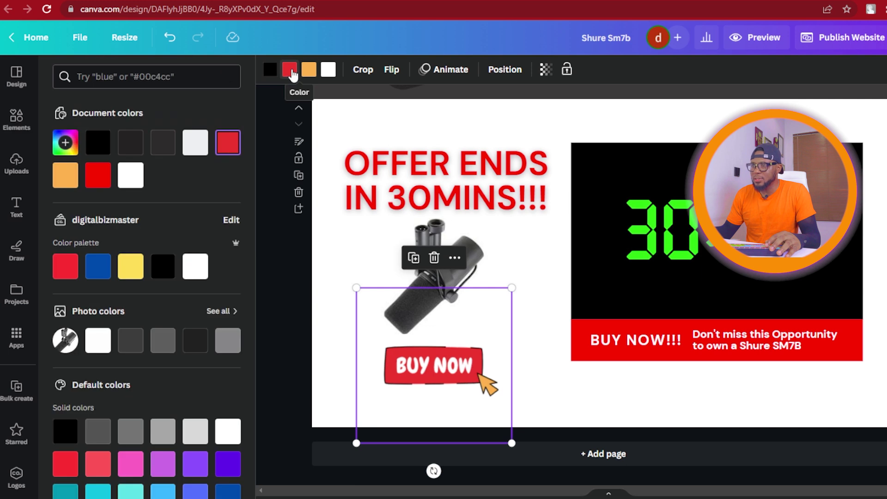
click(99, 176)
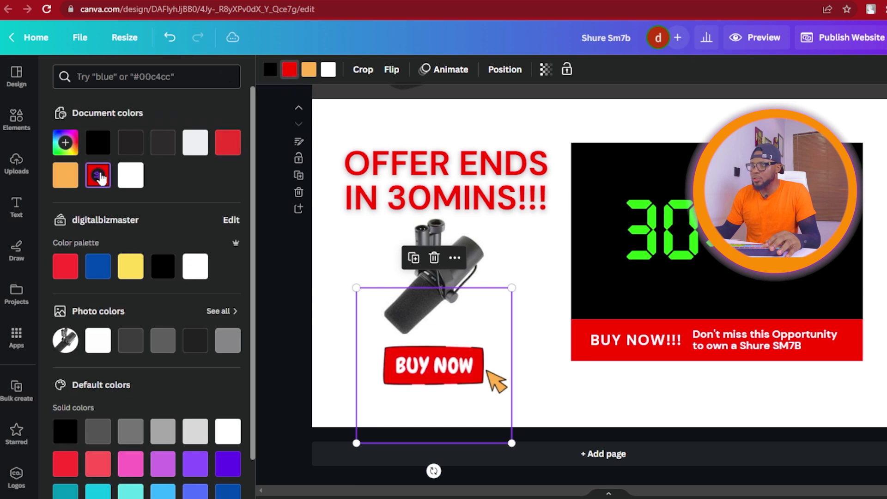
click(310, 71)
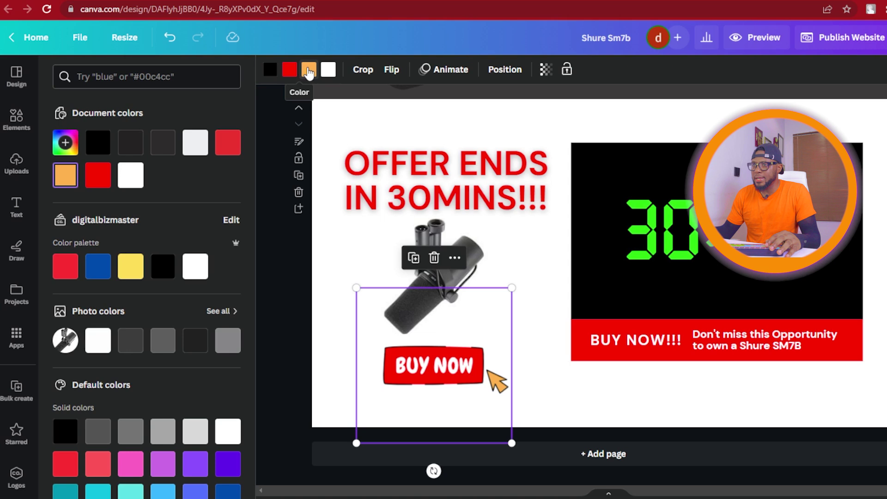
click(106, 175)
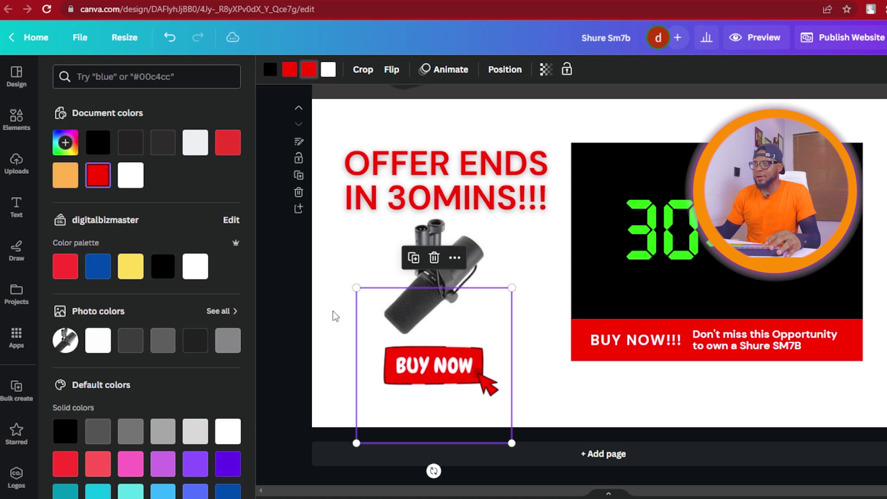
click(296, 288)
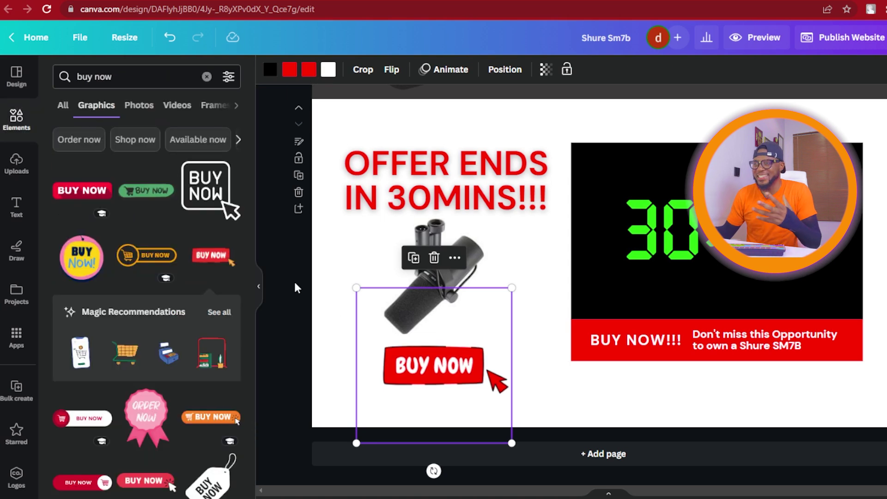
click(296, 287)
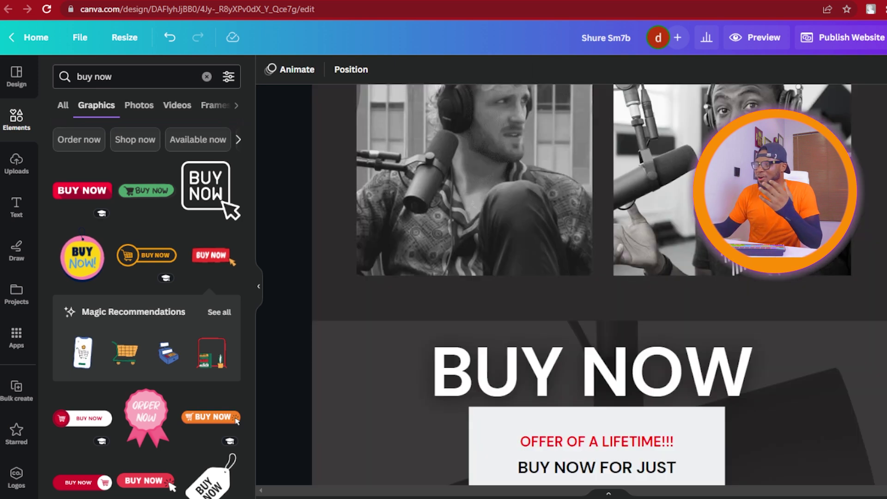
- Place the BUY NOW graphic with the red downward arrow beside the $280 price line in the header section, scaled down slightly
scroll(599, 284, down, 3)
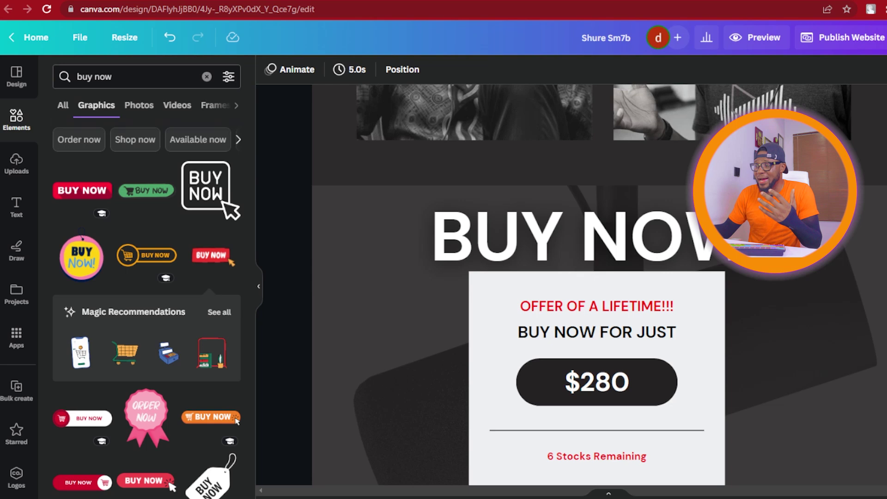
scroll(600, 285, down, 2)
scroll(600, 284, up, 4)
scroll(600, 284, up, 6)
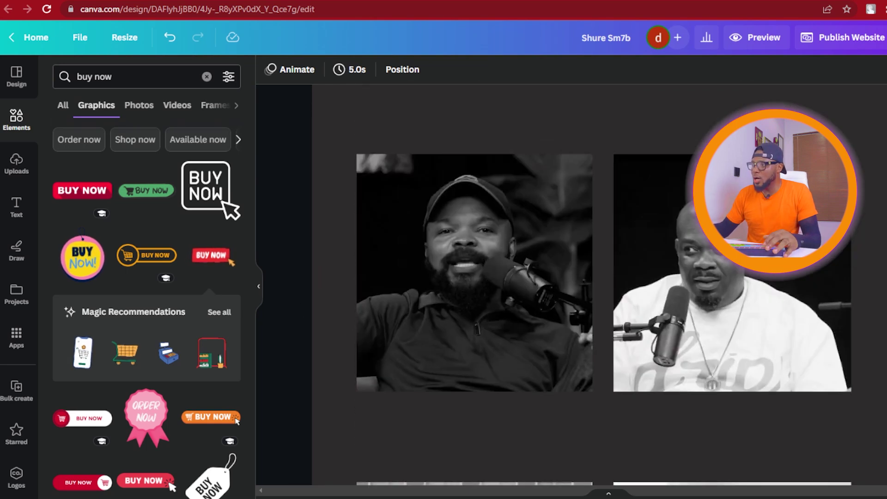
scroll(599, 285, up, 5)
scroll(796, 358, up, 2)
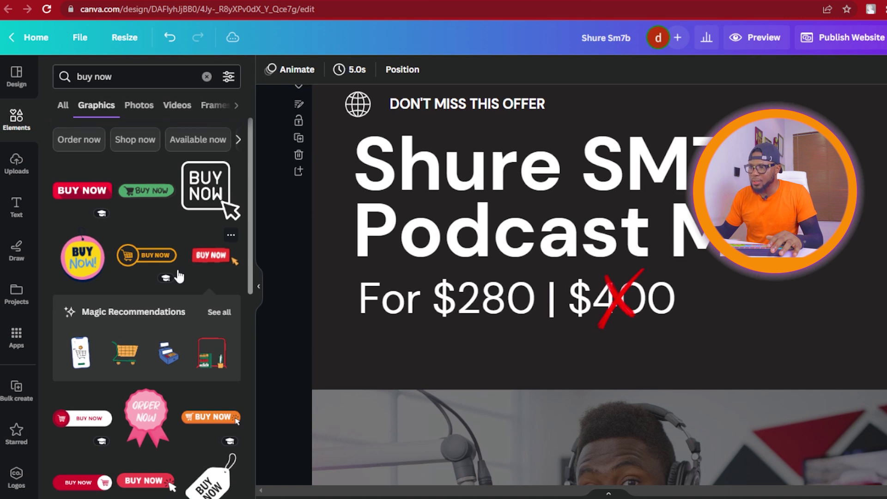
scroll(107, 301, down, 1)
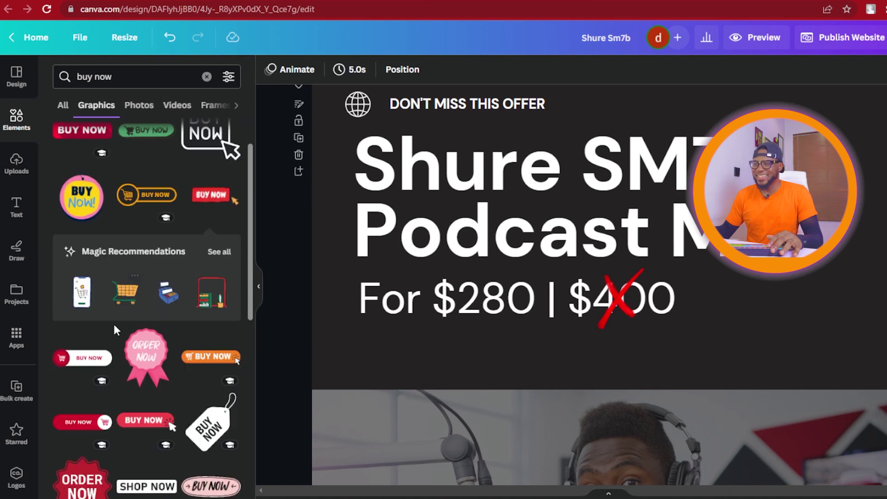
scroll(116, 330, down, 1)
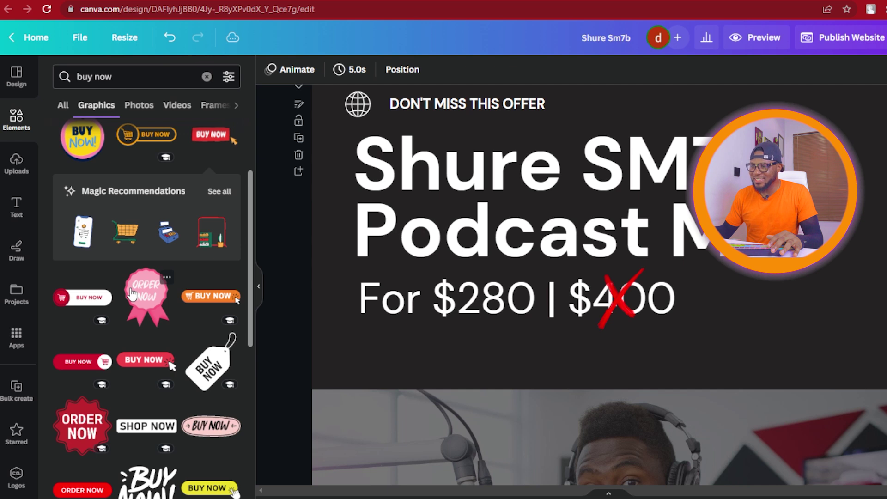
scroll(139, 291, up, 1)
scroll(146, 288, down, 4)
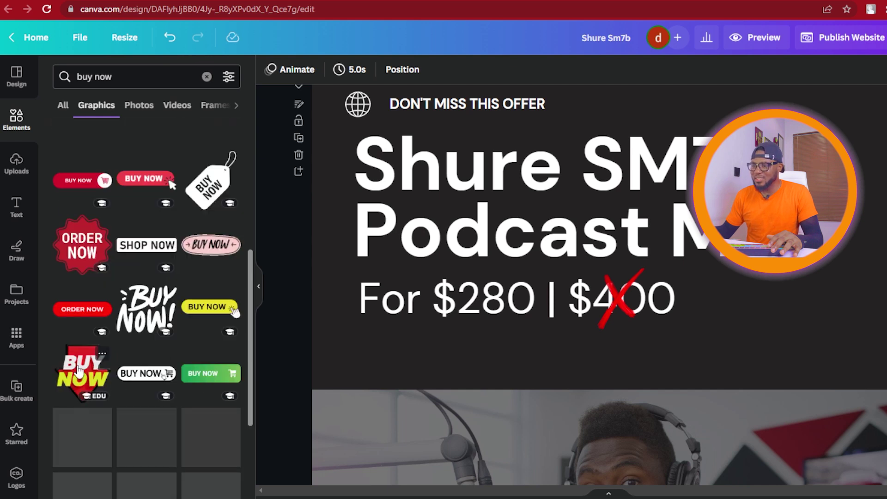
click(78, 383)
drag(478, 95, 631, 254)
drag(680, 305, 788, 324)
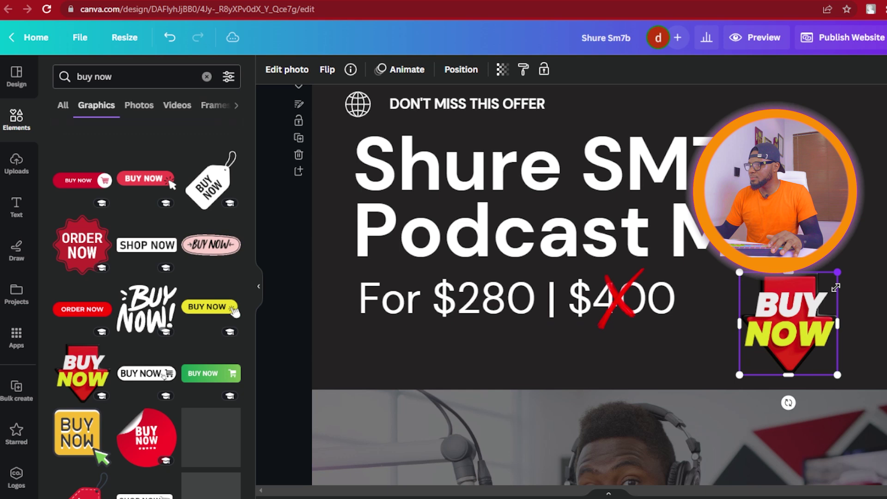
drag(836, 287, 825, 283)
drag(791, 320, 789, 319)
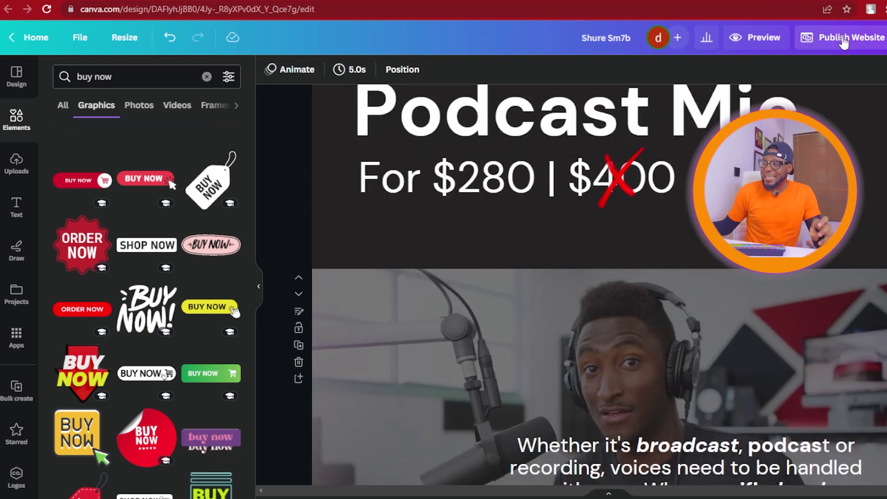
- Preview the website in mobile view without navigation and examine its layout from the header offer to the countdown and red strip
click(767, 38)
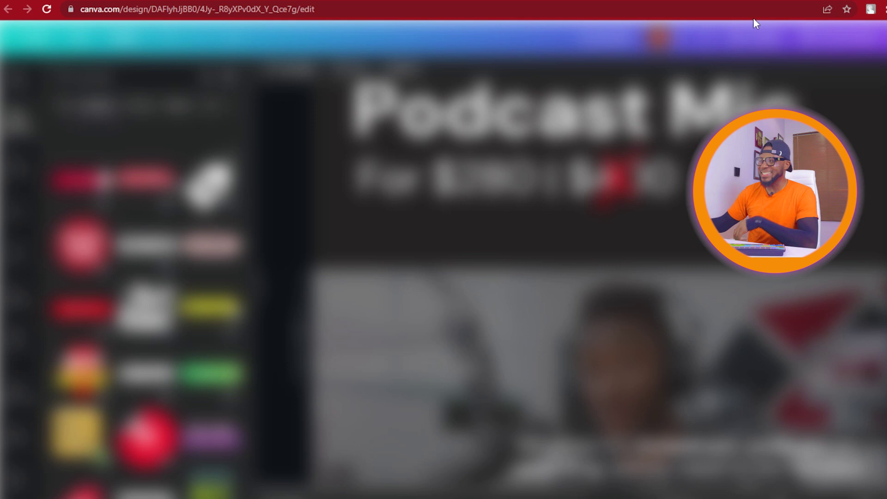
click(457, 44)
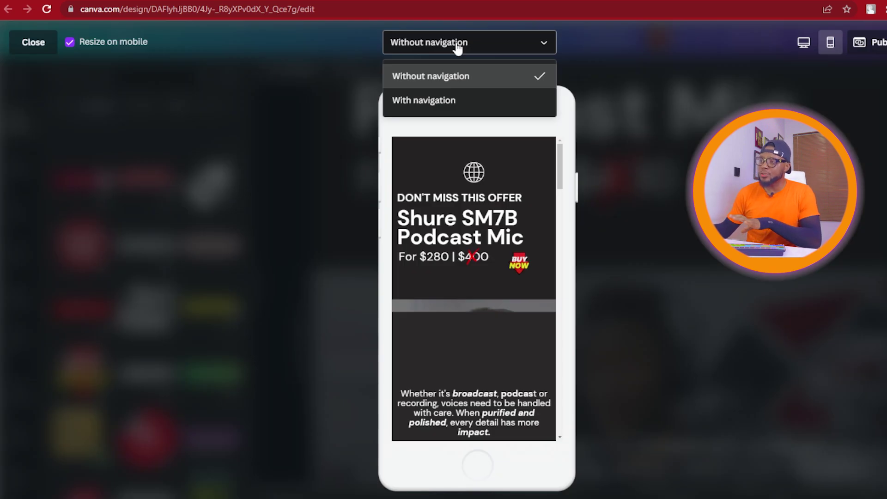
click(472, 76)
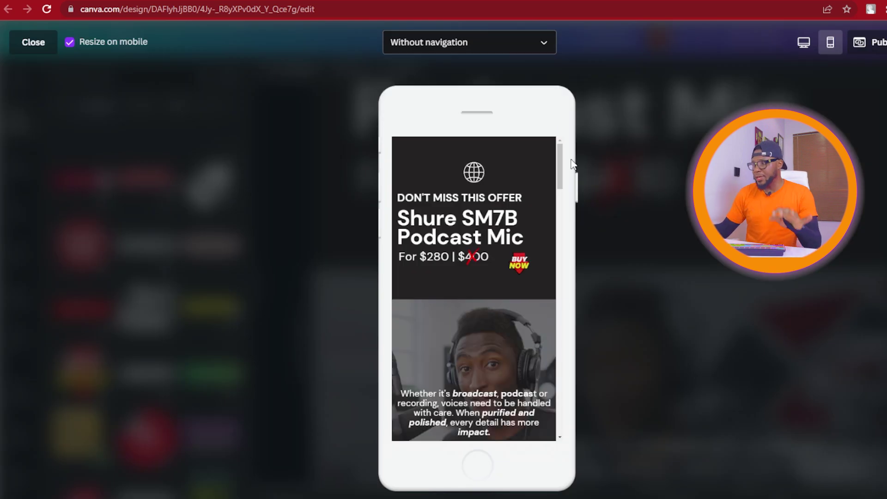
scroll(553, 238, down, 10)
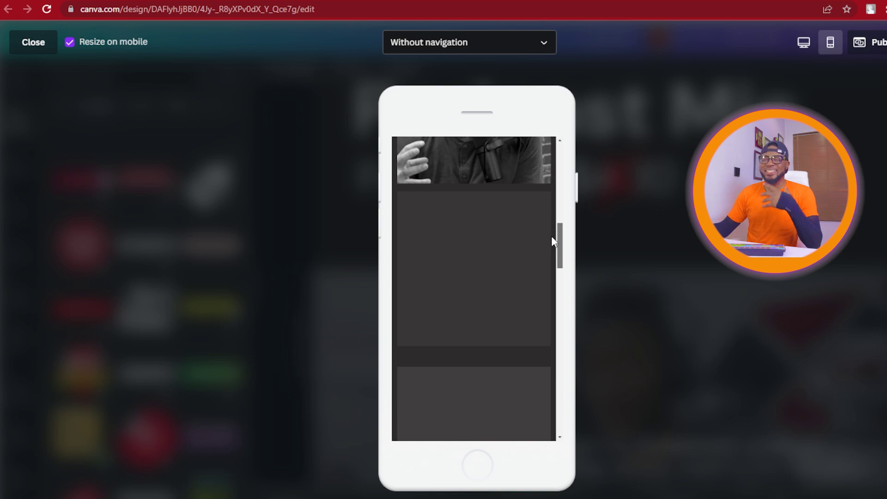
scroll(552, 240, up, 10)
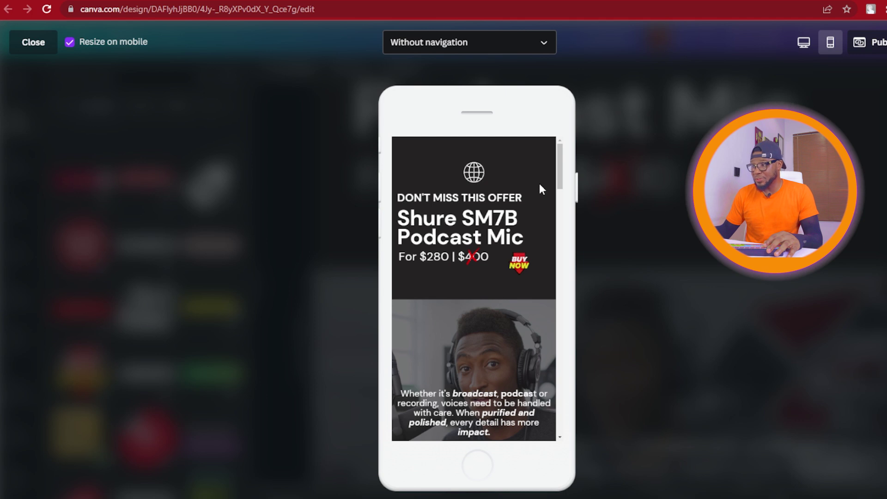
scroll(518, 356, down, 15)
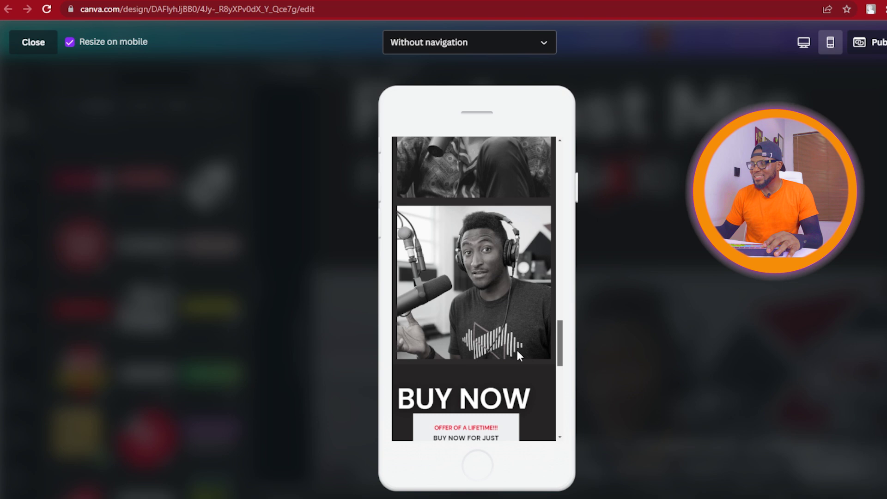
scroll(517, 402, down, 5)
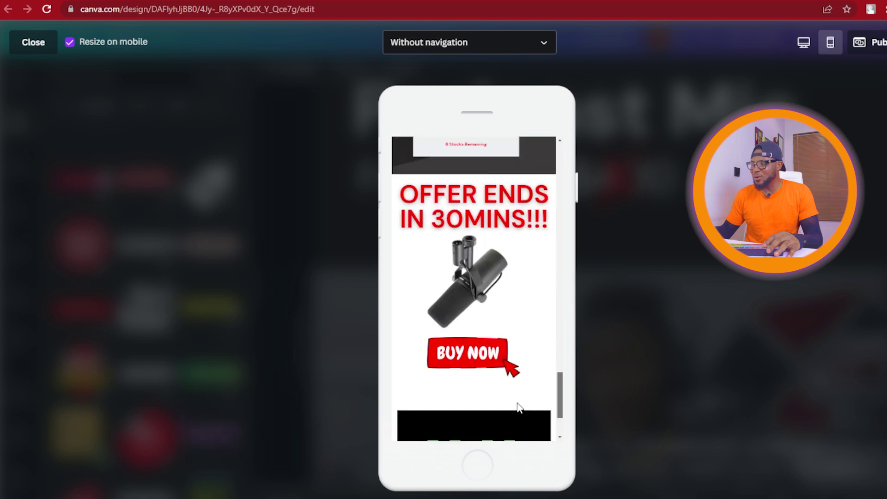
scroll(517, 407, down, 3)
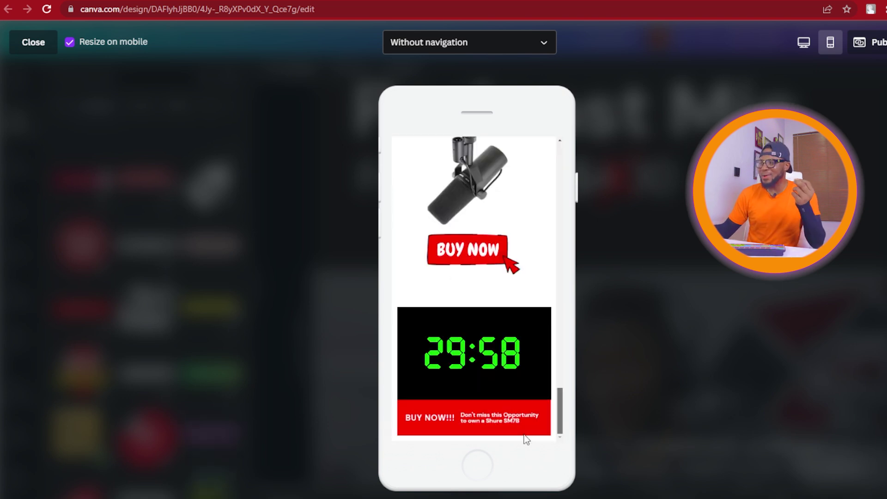
scroll(535, 355, up, 8)
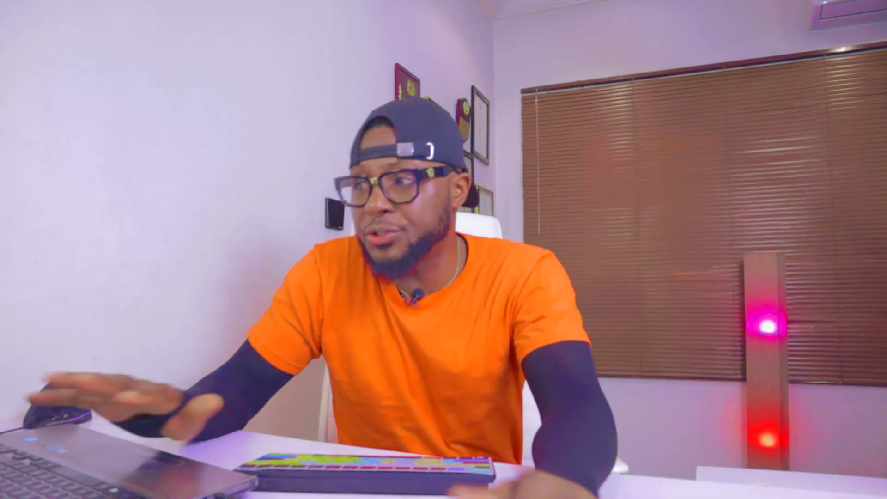